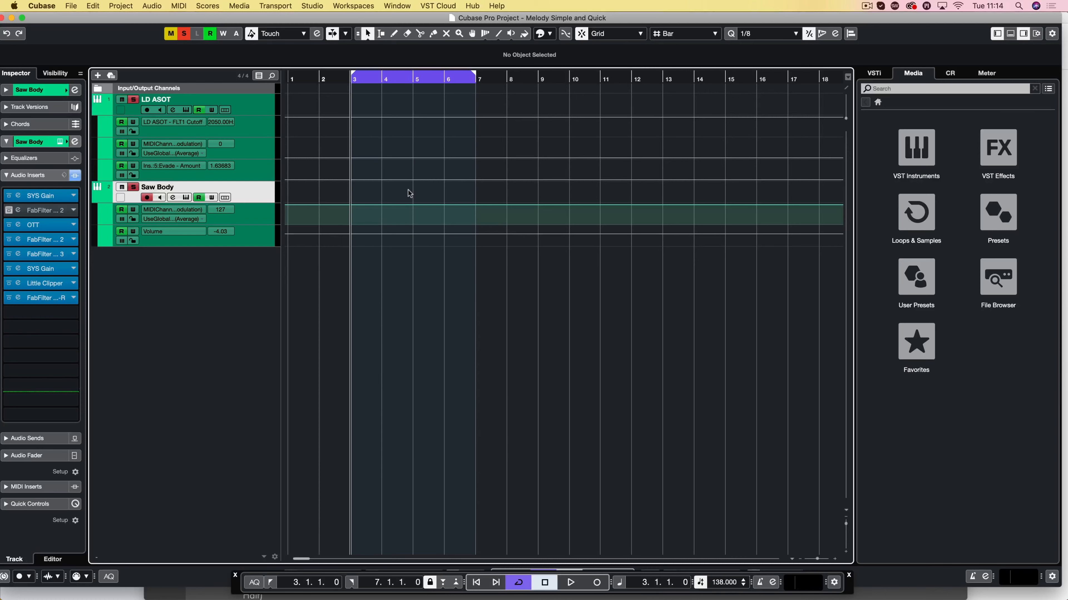
Step: Set the right locator to bar 3 and look over the Saw Body track's instrument window before closing it
{"action": "left_click_drag", "start_coordinate": [474, 78], "coordinate": [357, 91]}
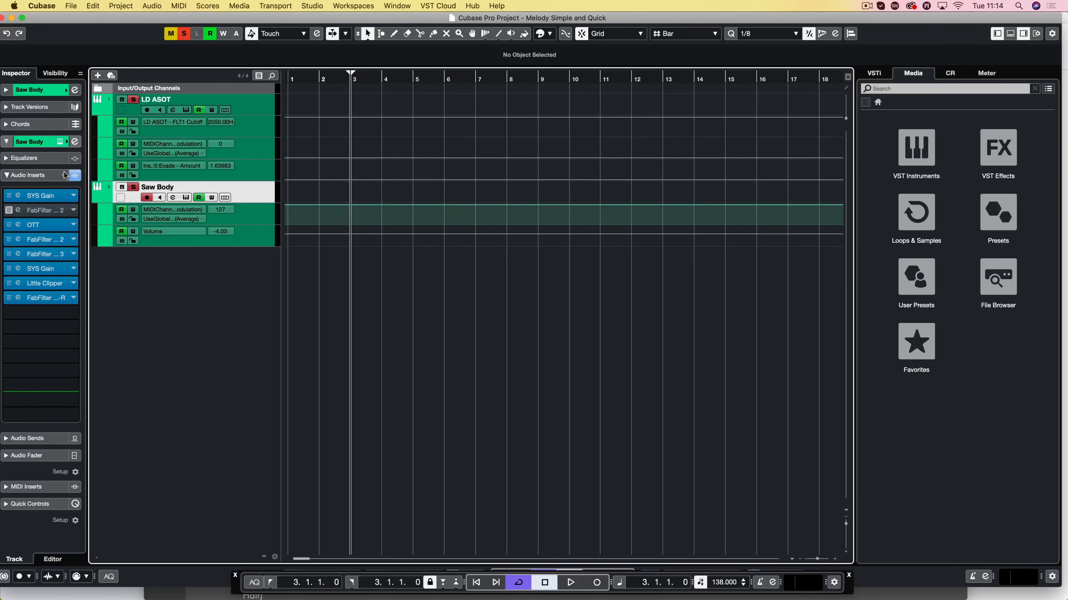
{"action": "left_click", "coordinate": [60, 142]}
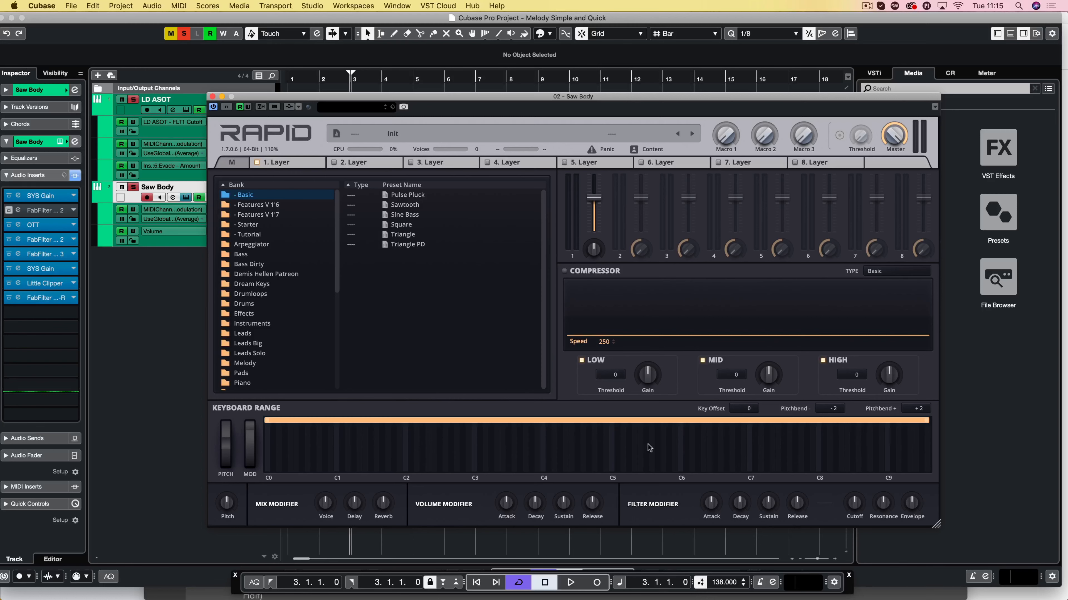
{"action": "left_click", "coordinate": [526, 454]}
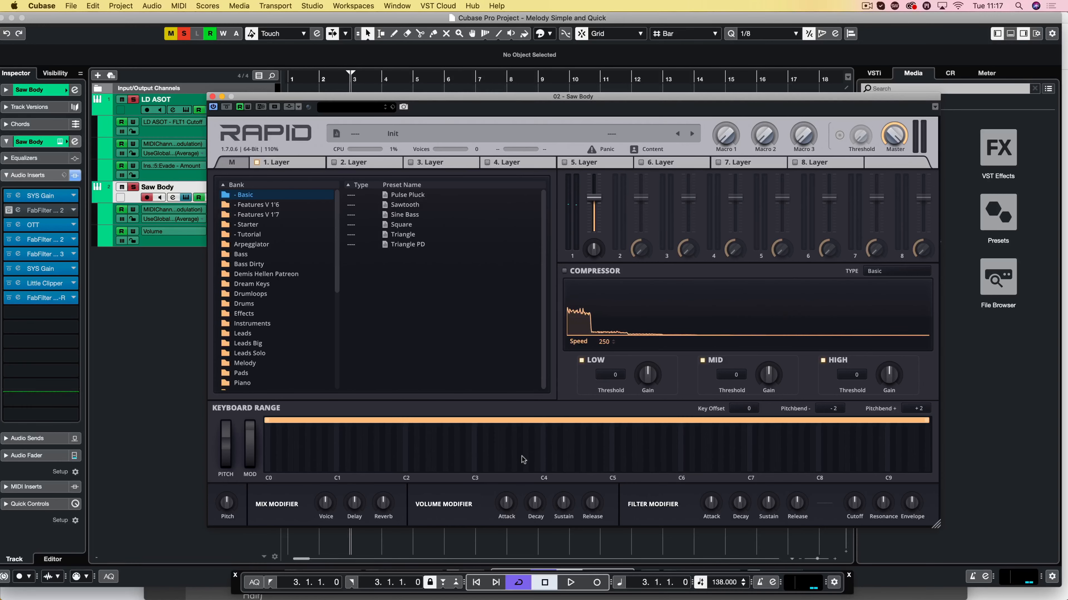
{"action": "key", "text": "super+w"}
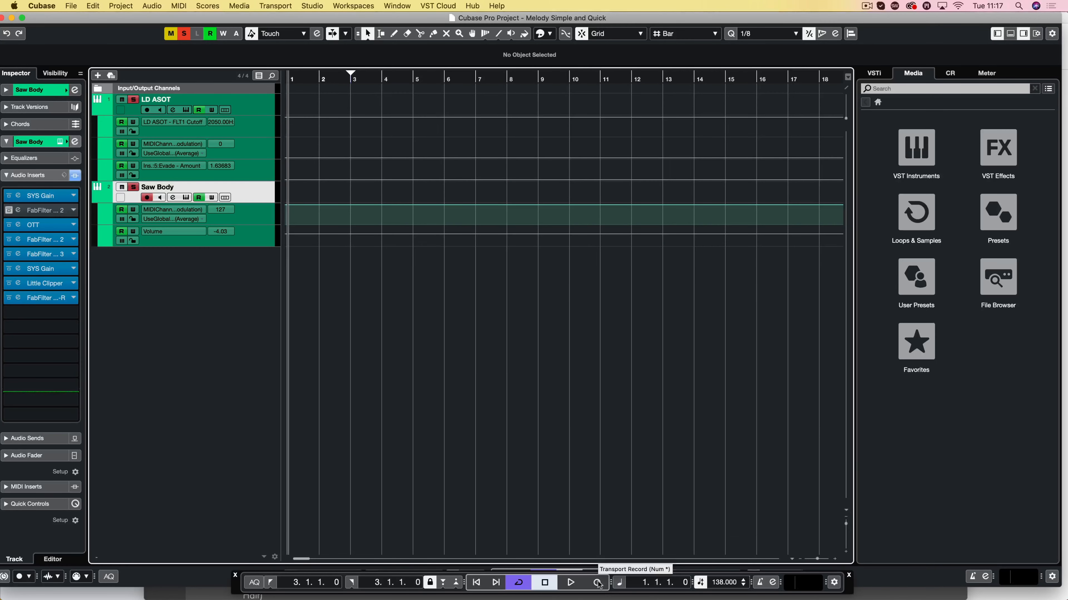
Step: Record a simple alternating-note melody on the Saw Body track from bar 1 with the metronome on, playing from bar 3
{"action": "key", "text": "c"}
{"action": "left_click", "coordinate": [597, 582]}
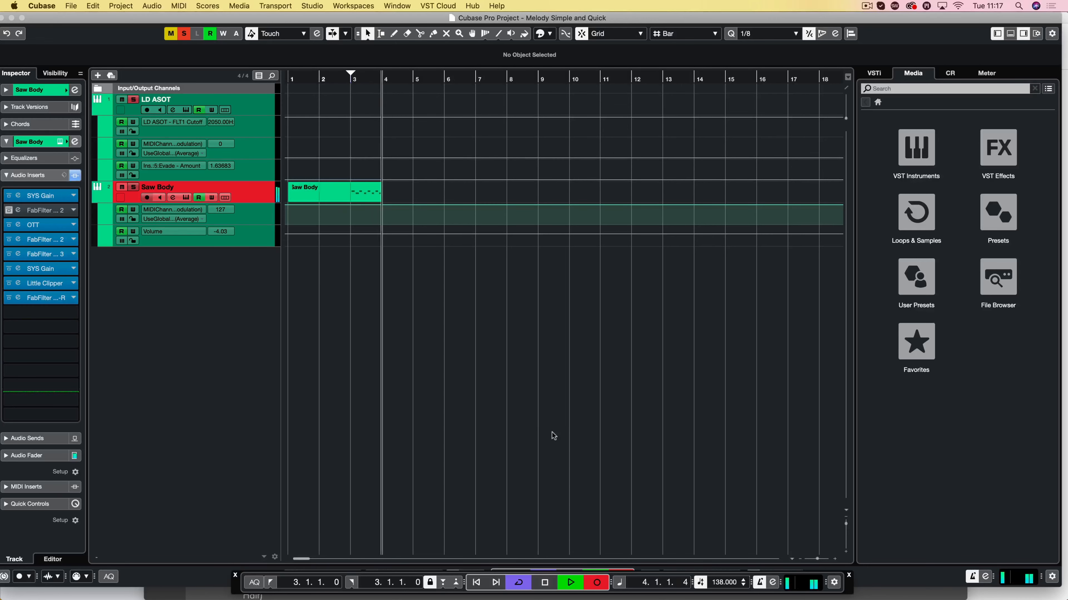
{"action": "key", "text": "space"}
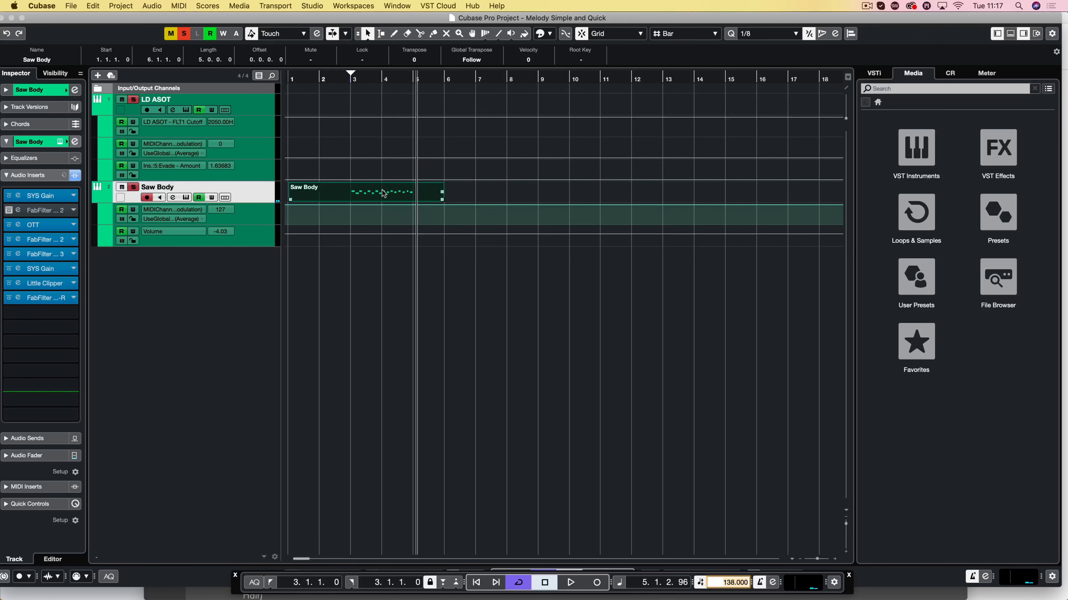
Step: Quantize the starts and lengths of all recorded Saw Body notes to the 1/8 grid in the Key Editor
{"action": "left_click", "coordinate": [377, 196]}
{"action": "double_click", "coordinate": [378, 196]}
{"action": "key", "text": "super+a"}
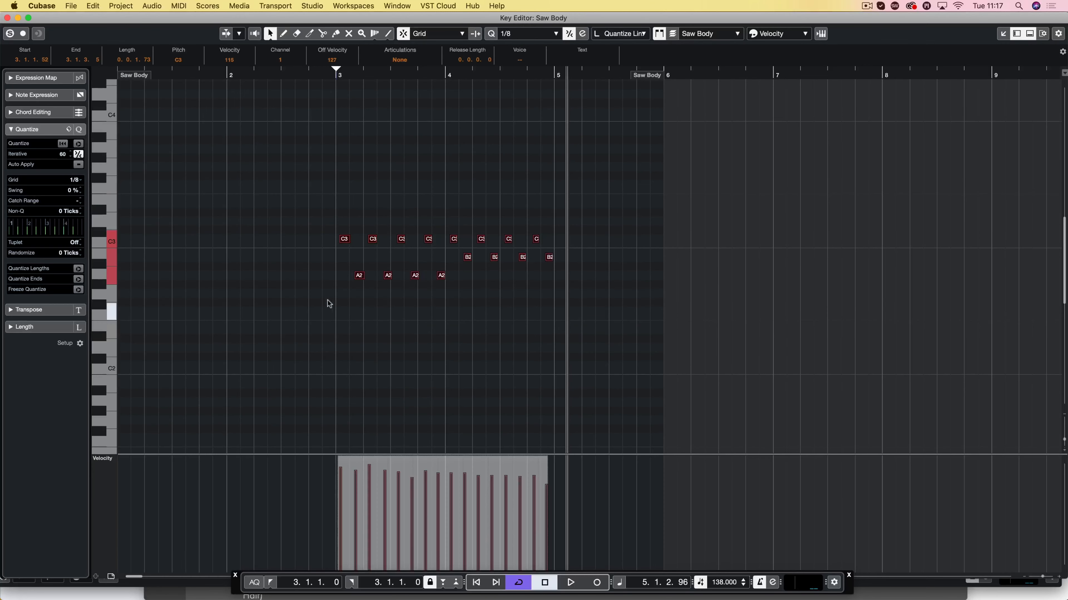
{"action": "key", "text": "q"}
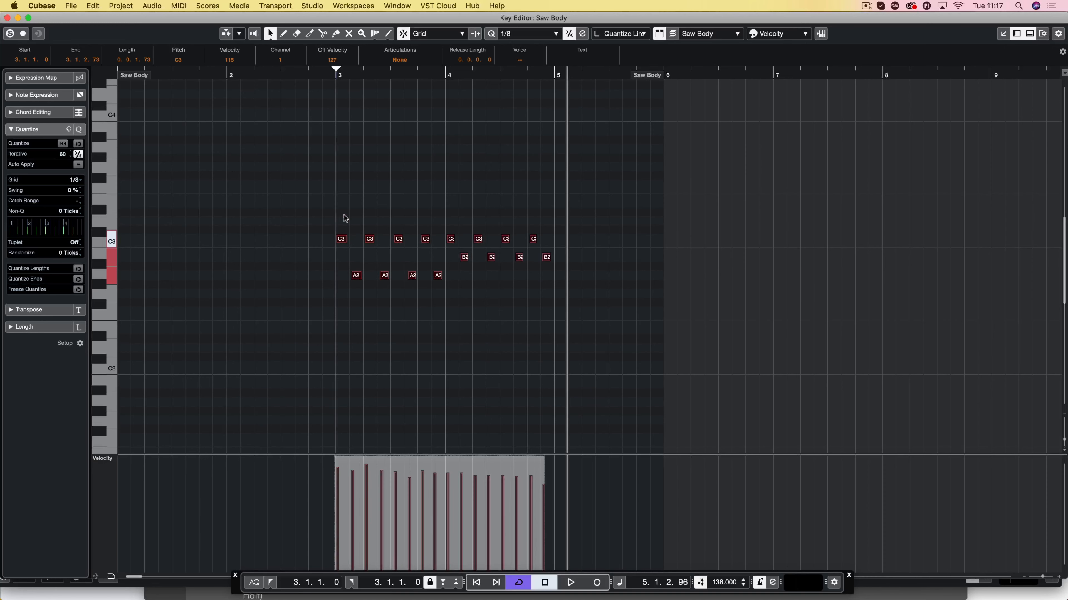
{"action": "key", "text": "q"}
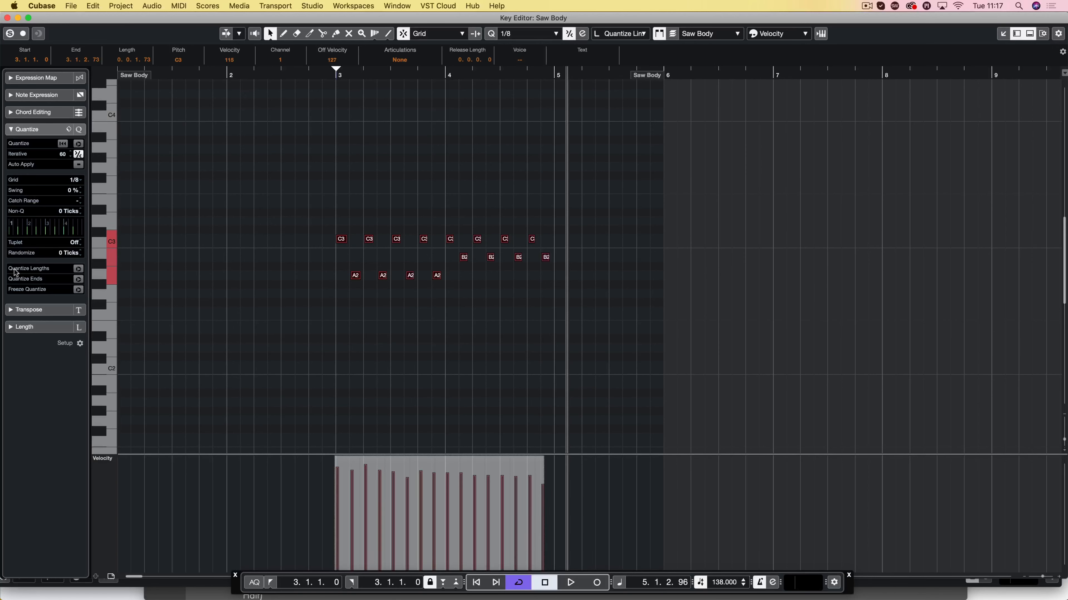
{"action": "left_click", "coordinate": [78, 268]}
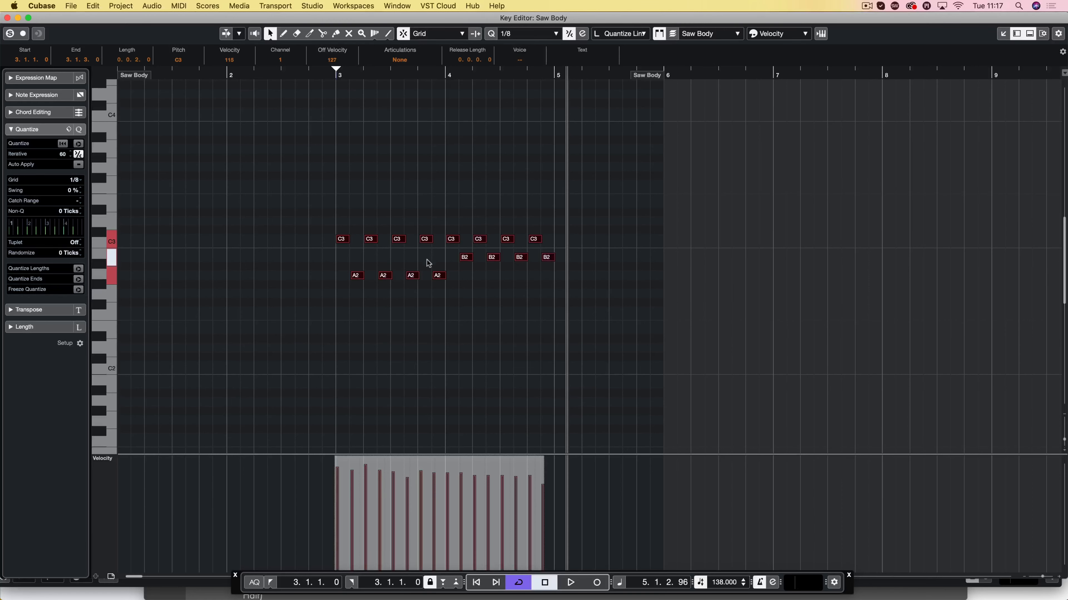
{"action": "key", "text": "q"}
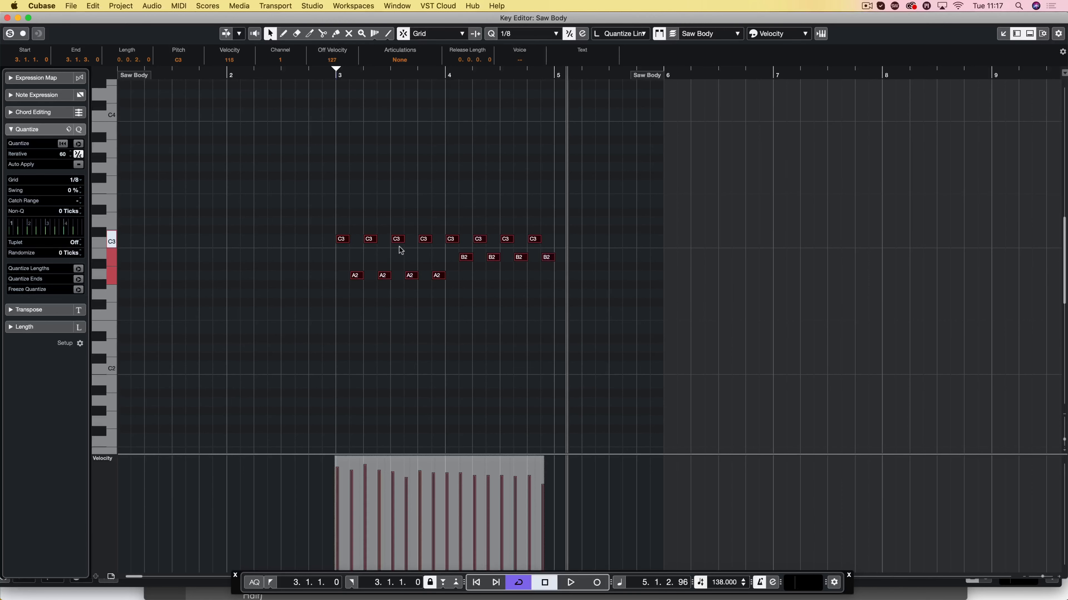
{"action": "key", "text": "q"}
{"action": "key", "text": "q"}
{"action": "key", "text": "q"}
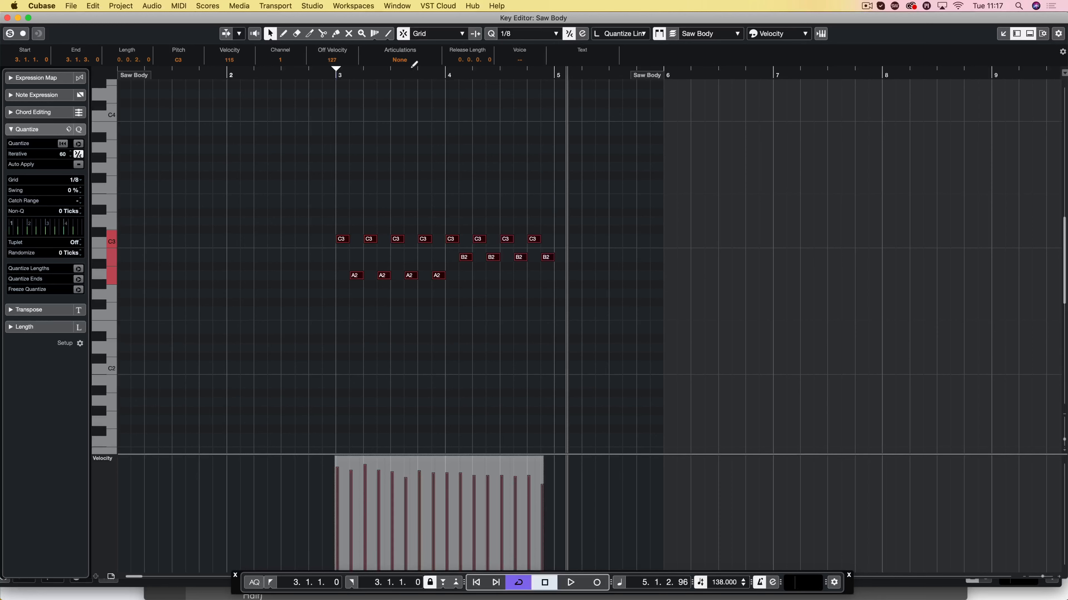
Step: Set the cycle range from bar 3 to bar 5 and play back the quantized melody
{"action": "left_click_drag", "start_coordinate": [352, 67], "coordinate": [554, 71]}
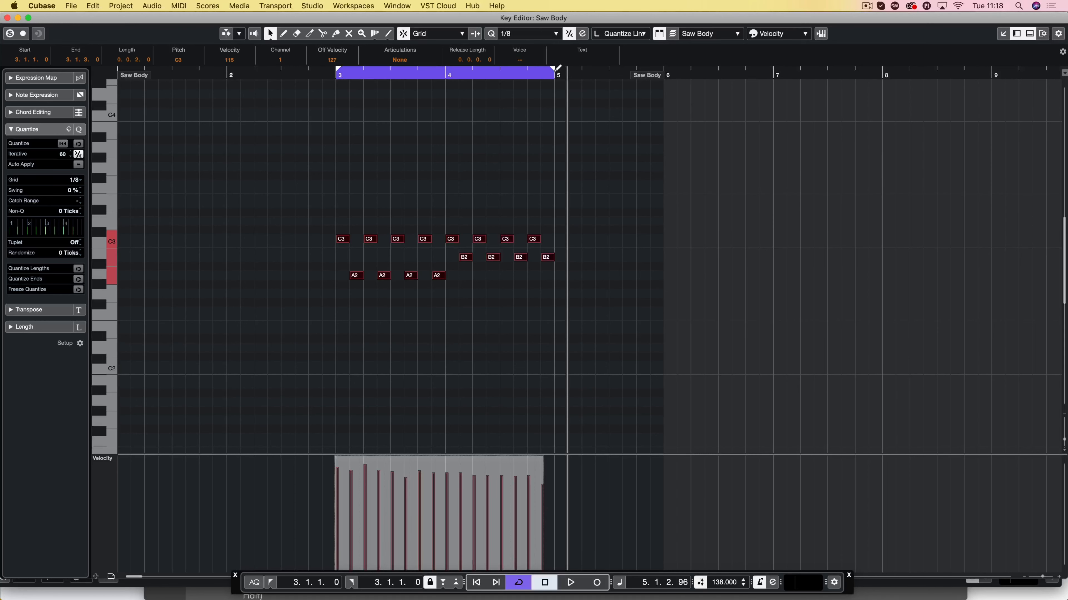
{"action": "left_click", "coordinate": [559, 121]}
{"action": "key", "text": "space"}
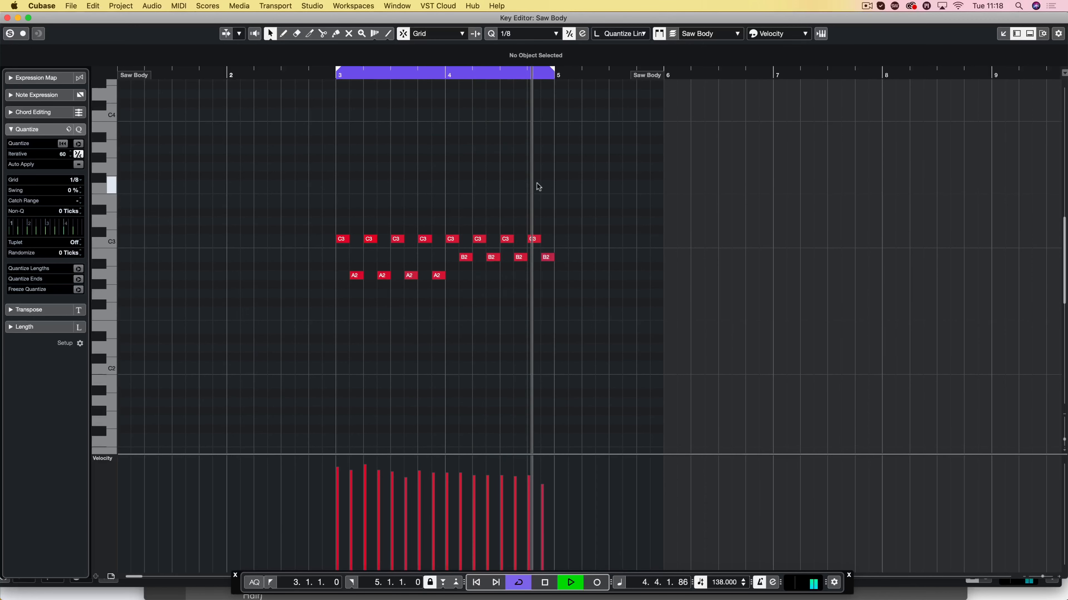
{"action": "key", "text": "space"}
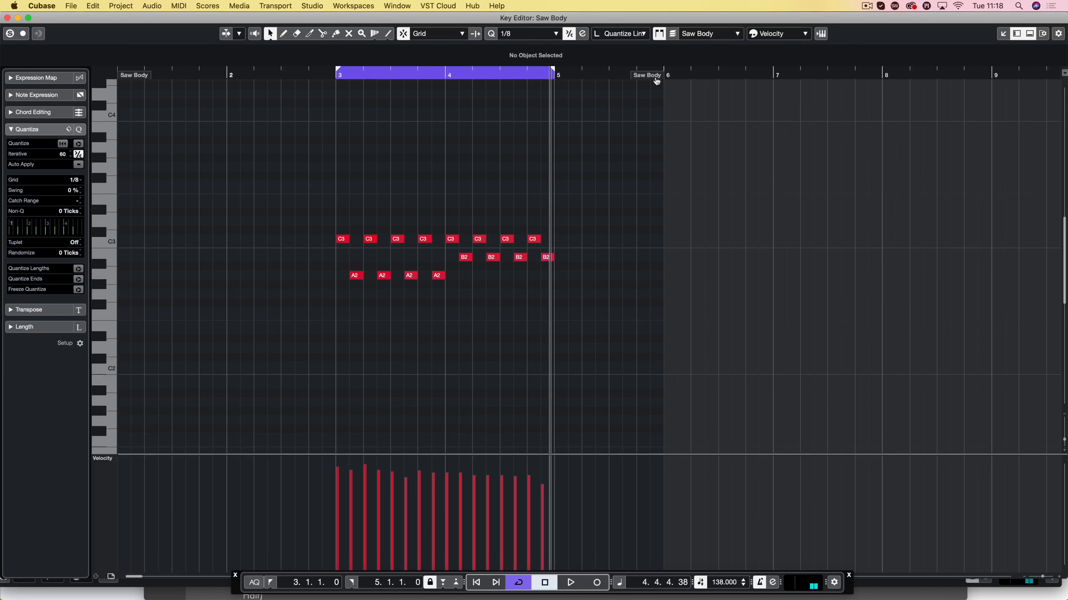
Step: Extend the end of the Saw Body part to just before bar 9 and set the right locator to bar 7
{"action": "left_click_drag", "start_coordinate": [654, 78], "coordinate": [969, 79]}
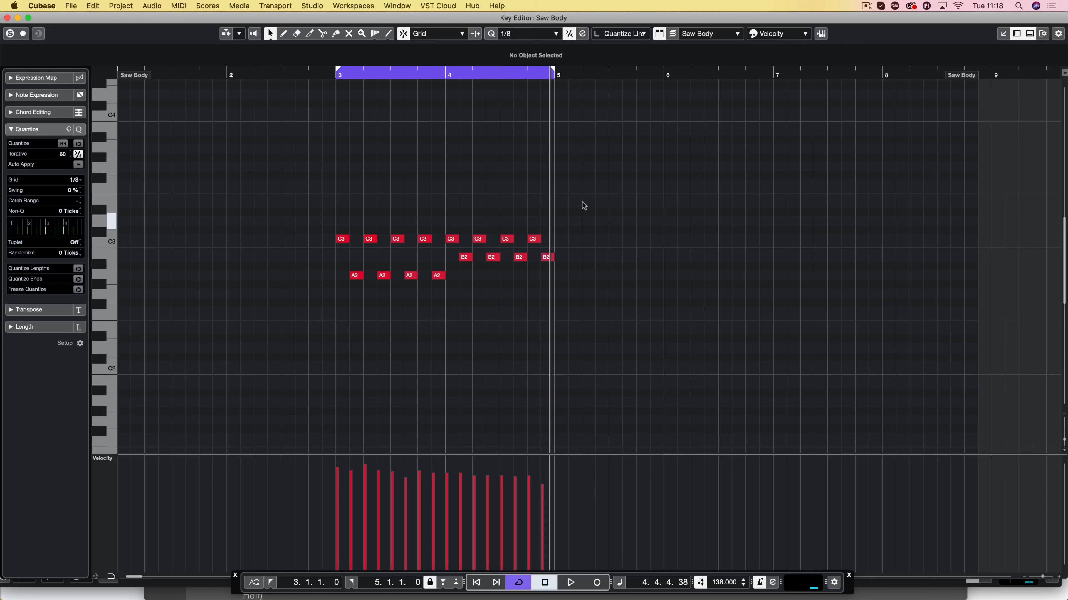
{"action": "left_click_drag", "start_coordinate": [583, 198], "coordinate": [314, 302]}
{"action": "left_click", "coordinate": [775, 78], "text": "alt"}
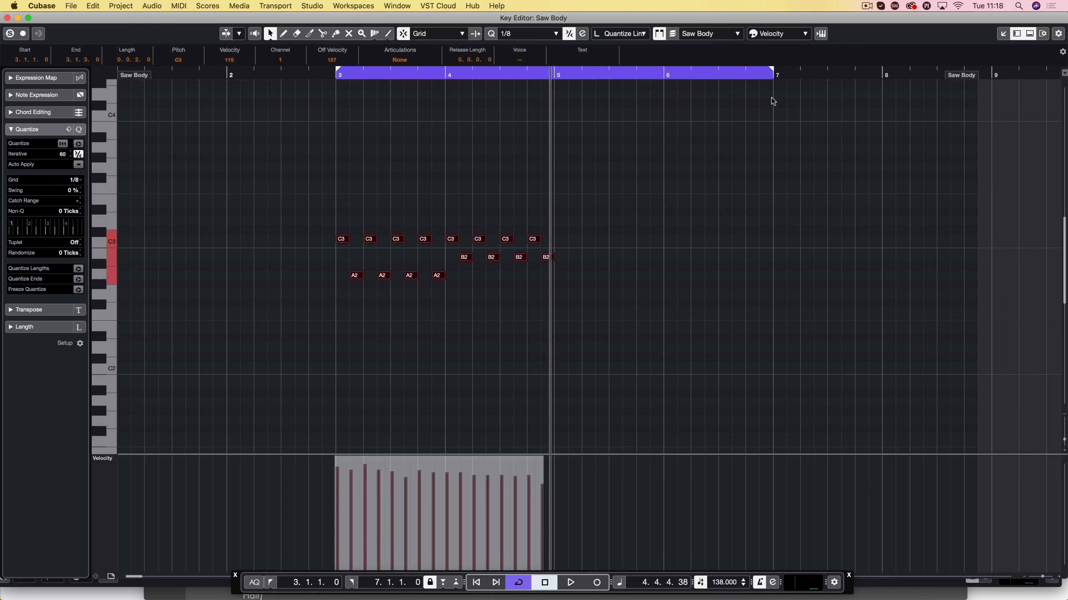
{"action": "left_click", "coordinate": [522, 298]}
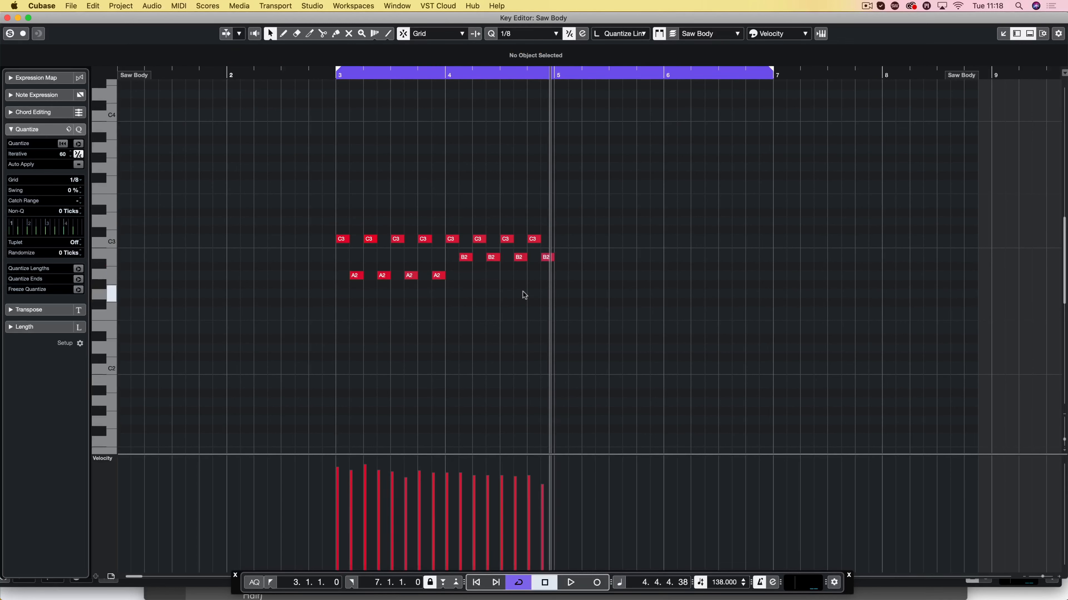
Step: Raise the velocity of all melody notes to the maximum
{"action": "left_click_drag", "start_coordinate": [472, 269], "coordinate": [346, 283]}
{"action": "left_click_drag", "start_coordinate": [430, 254], "coordinate": [627, 256]}
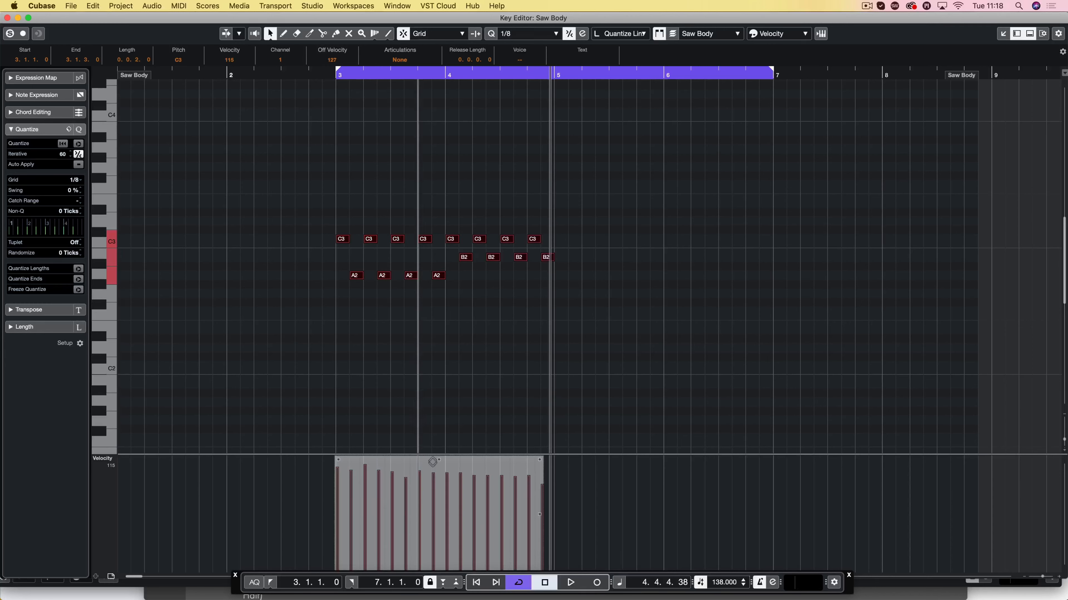
{"action": "left_click", "coordinate": [462, 304]}
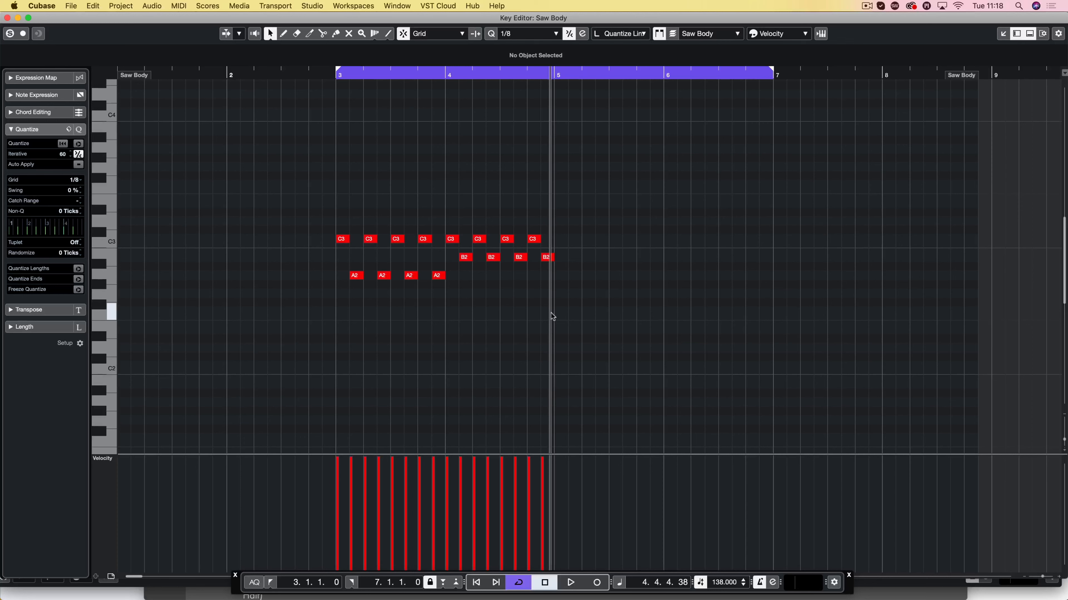
Step: Copy the bar 4 notes to bar 5 two semitones higher and lower the off-beat notes to C3
{"action": "left_click_drag", "start_coordinate": [588, 227], "coordinate": [447, 271]}
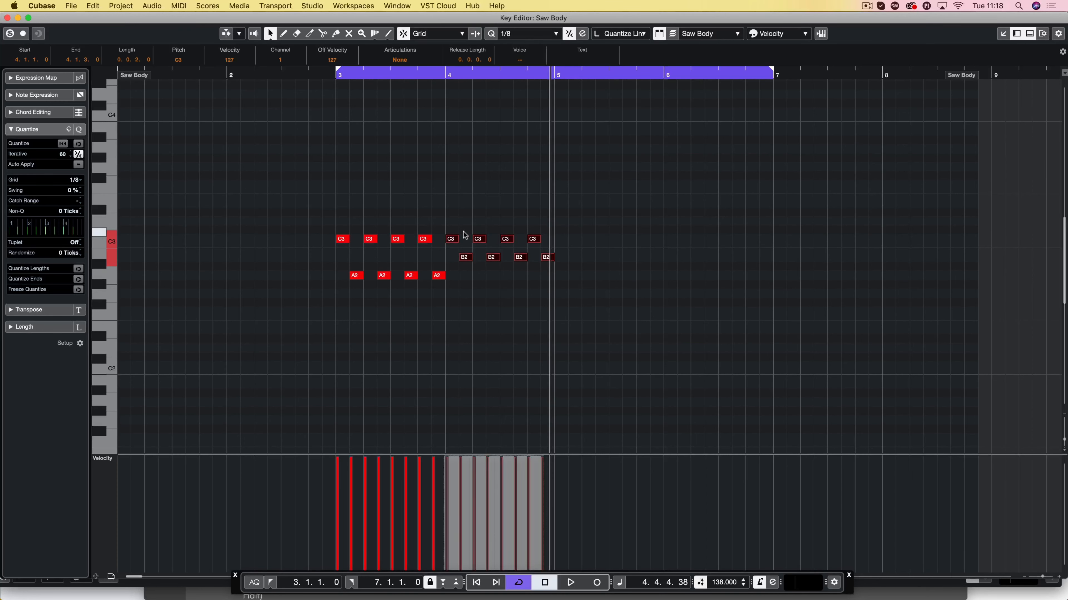
{"action": "left_click", "coordinate": [452, 242]}
{"action": "left_click_drag", "start_coordinate": [453, 243], "coordinate": [561, 225]}
{"action": "left_click_drag", "start_coordinate": [568, 240], "coordinate": [686, 233]}
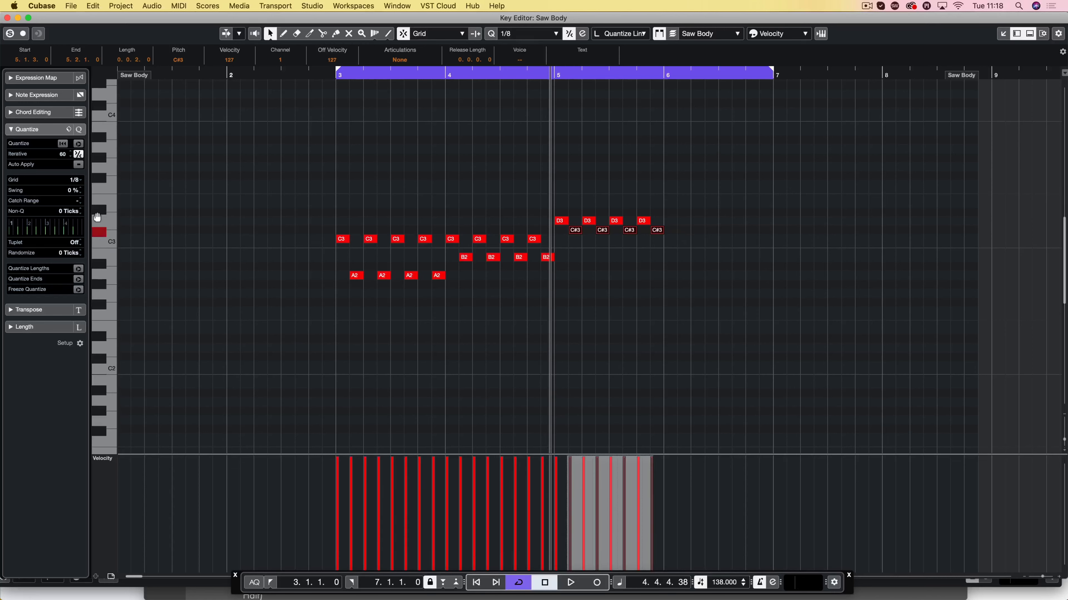
{"action": "key", "text": "Down"}
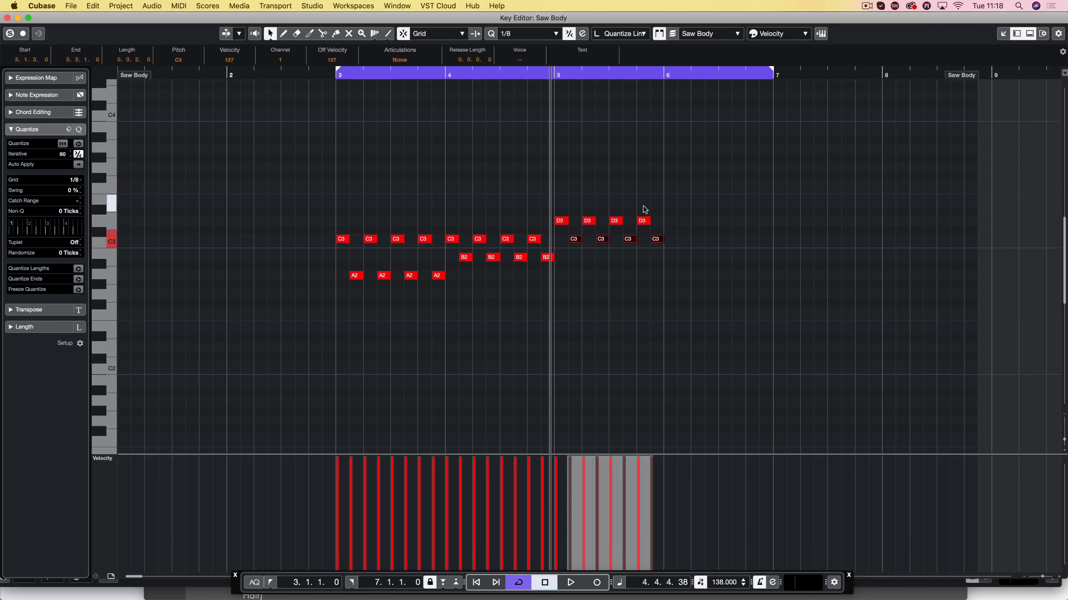
Step: Play back the extended melody from bar 3
{"action": "key", "text": "KP_1"}
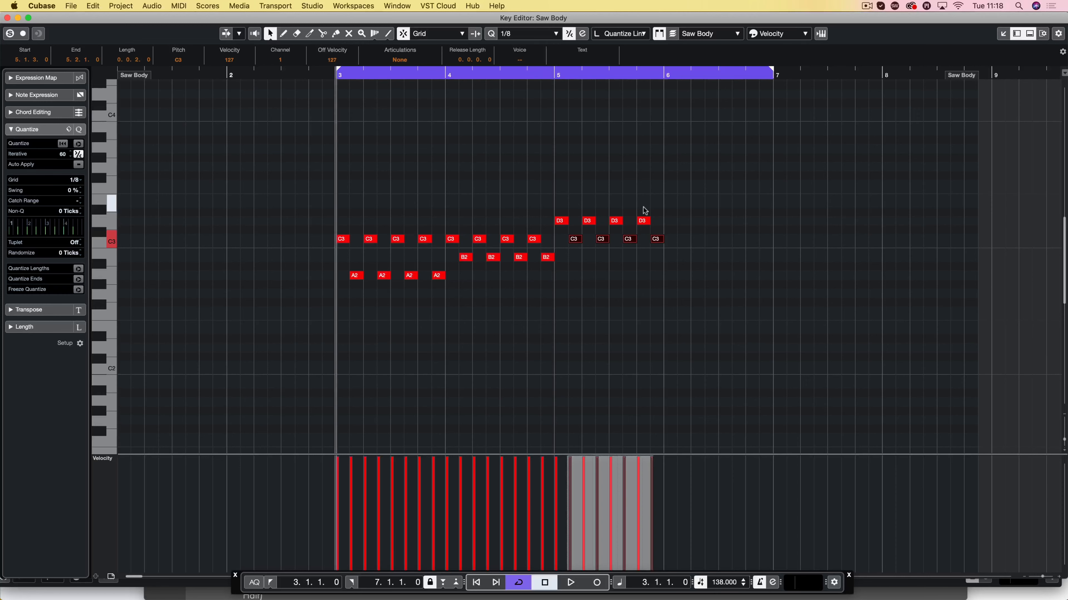
{"action": "key", "text": "space"}
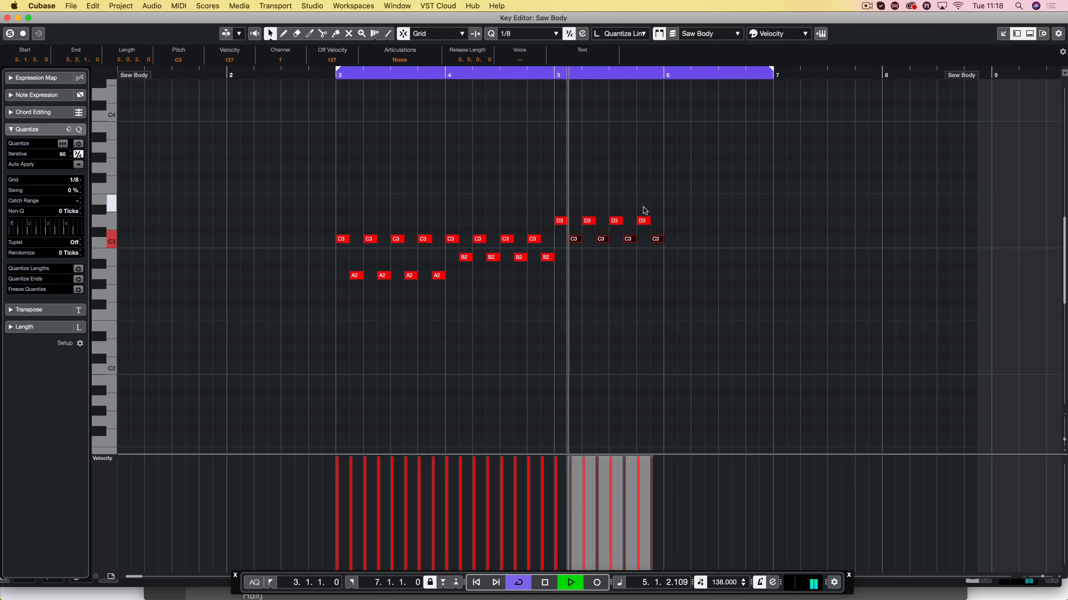
{"action": "key", "text": "space"}
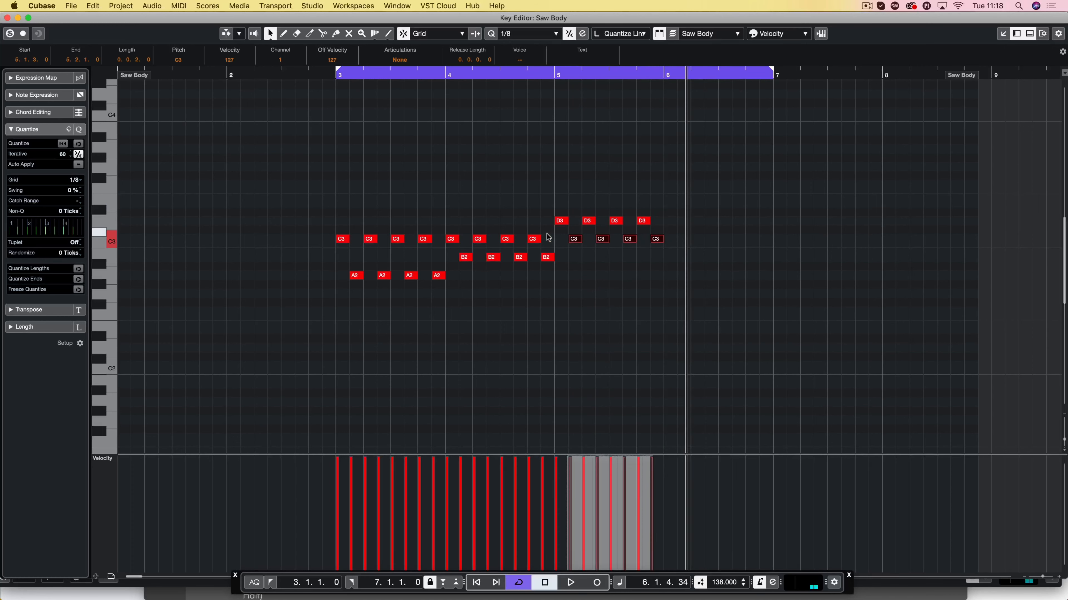
Step: Fill bar 6 with the same alternating C3 and B2 notes as bar 4 and play the four-bar melody
{"action": "left_click_drag", "start_coordinate": [549, 233], "coordinate": [674, 242]}
{"action": "left_click", "coordinate": [687, 201]}
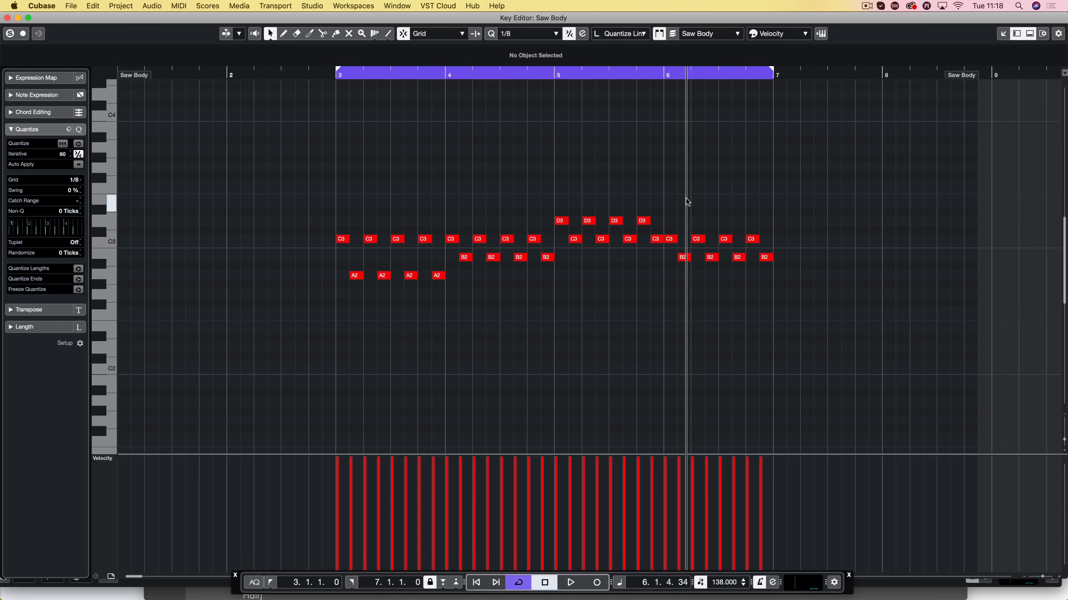
{"action": "key", "text": "space"}
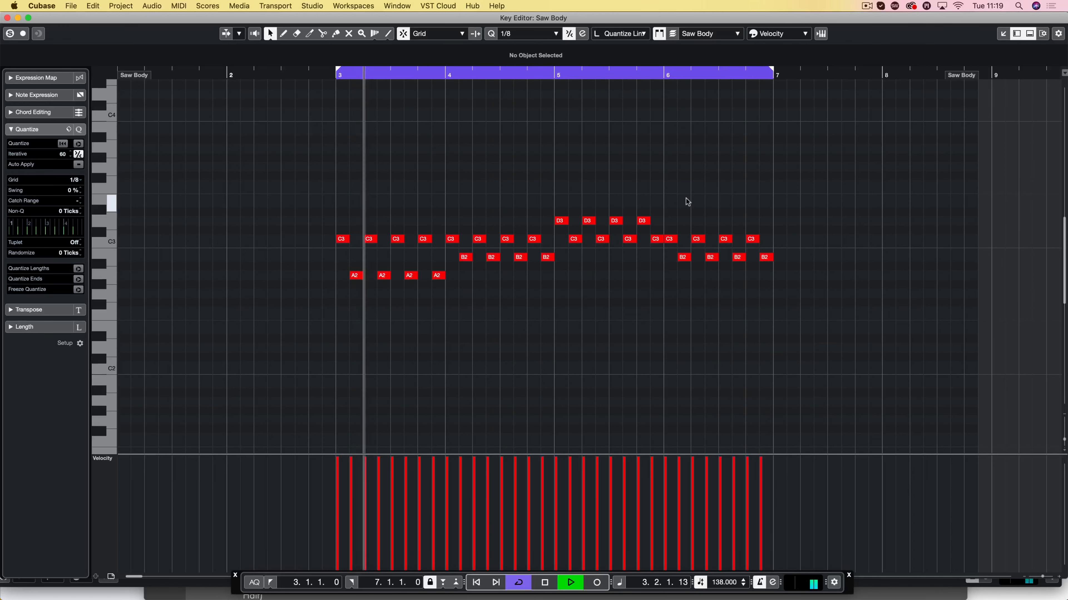
{"action": "key", "text": "space"}
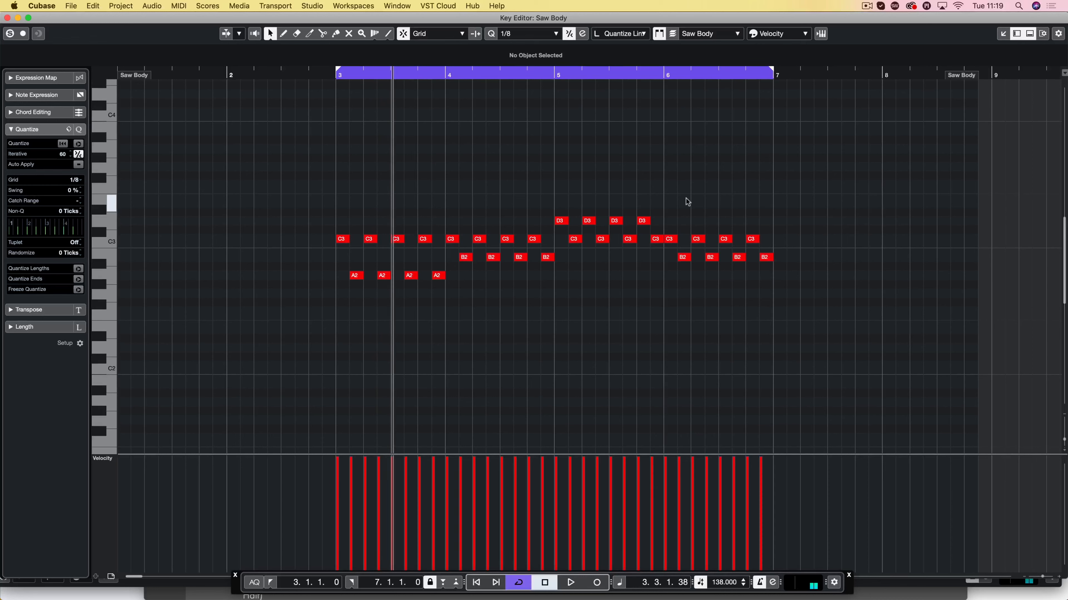
Step: Set the quantize value to 1/16, shorten all melody notes to sixteenth-note length and play them back
{"action": "left_click_drag", "start_coordinate": [643, 234], "coordinate": [673, 249]}
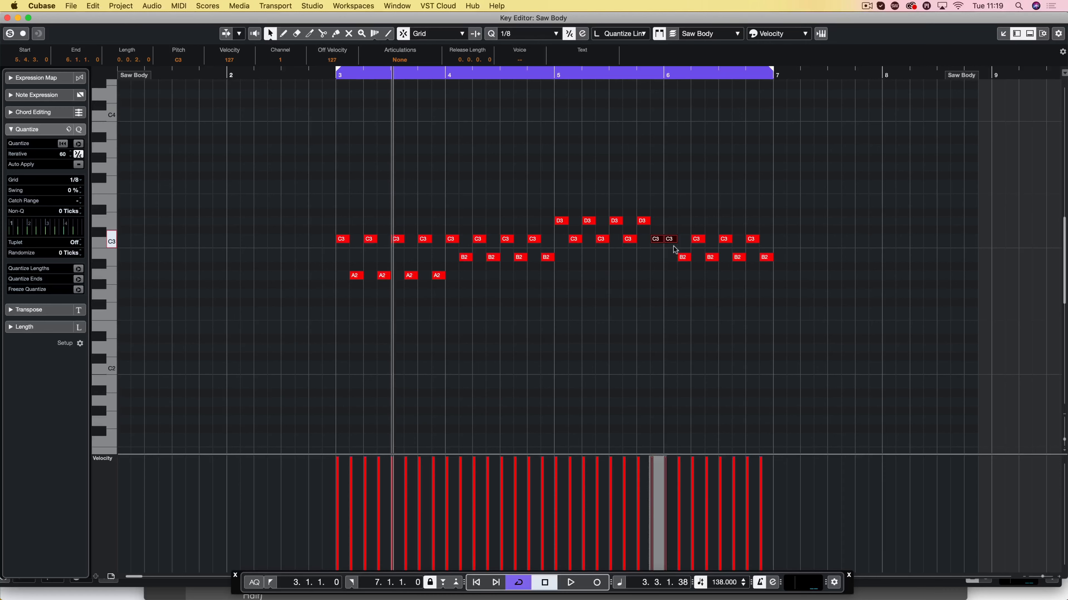
{"action": "left_click", "coordinate": [673, 249]}
{"action": "left_click", "coordinate": [522, 33]}
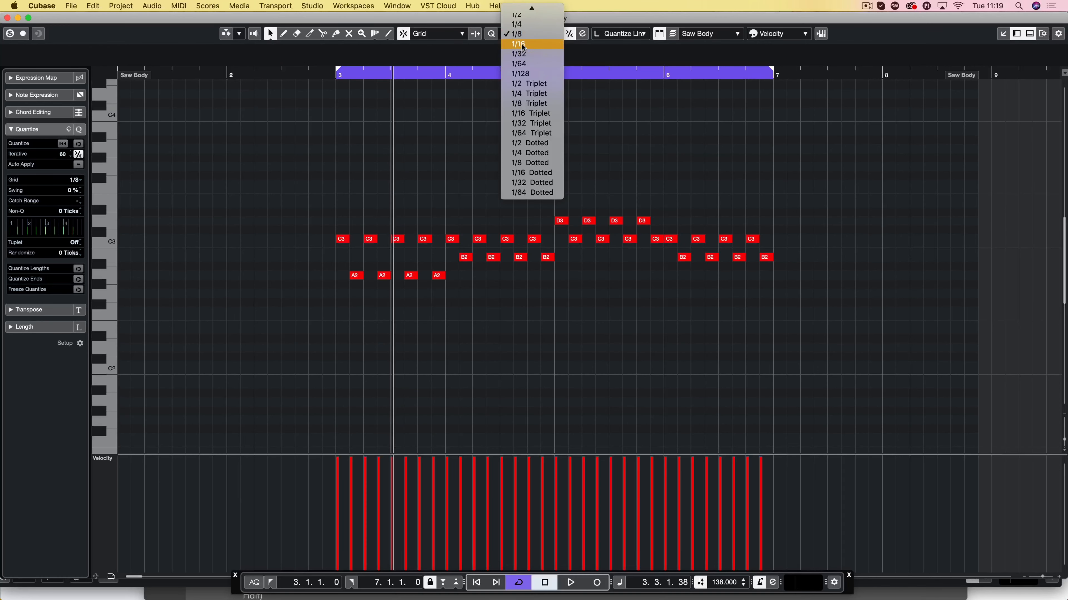
{"action": "left_click", "coordinate": [522, 46]}
{"action": "key", "text": "space"}
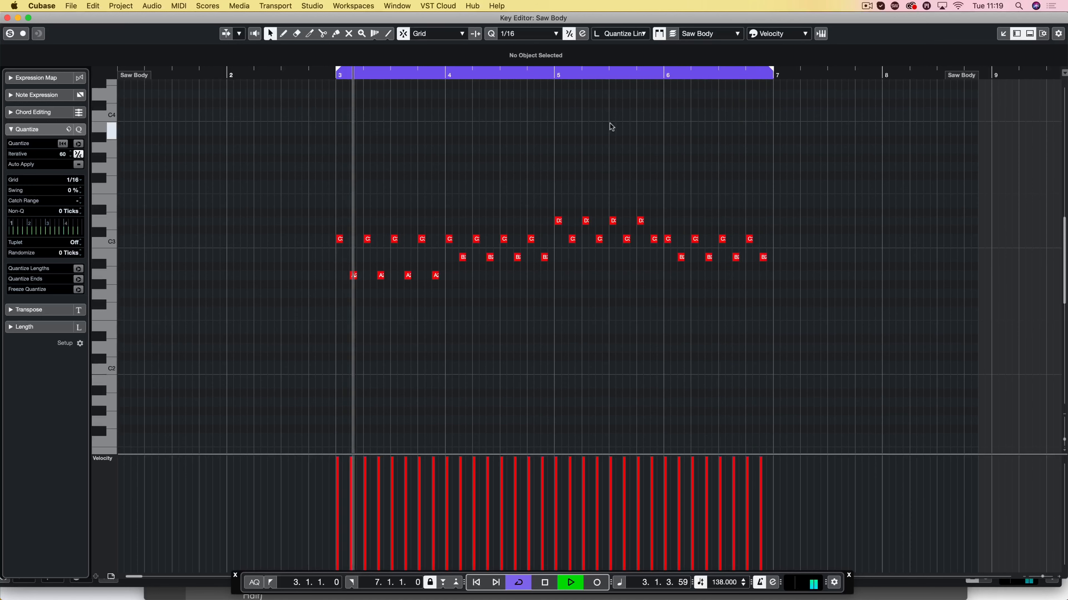
{"action": "key", "text": "space"}
Step: Duplicate the melody's off-beat notes one octave lower as A1, B1 and C2, placed on the off-beats with 1/8 lengths
{"action": "left_click_drag", "start_coordinate": [337, 255], "coordinate": [555, 290]}
{"action": "left_click_drag", "start_coordinate": [565, 236], "coordinate": [654, 250]}
{"action": "left_click_drag", "start_coordinate": [658, 251], "coordinate": [790, 262]}
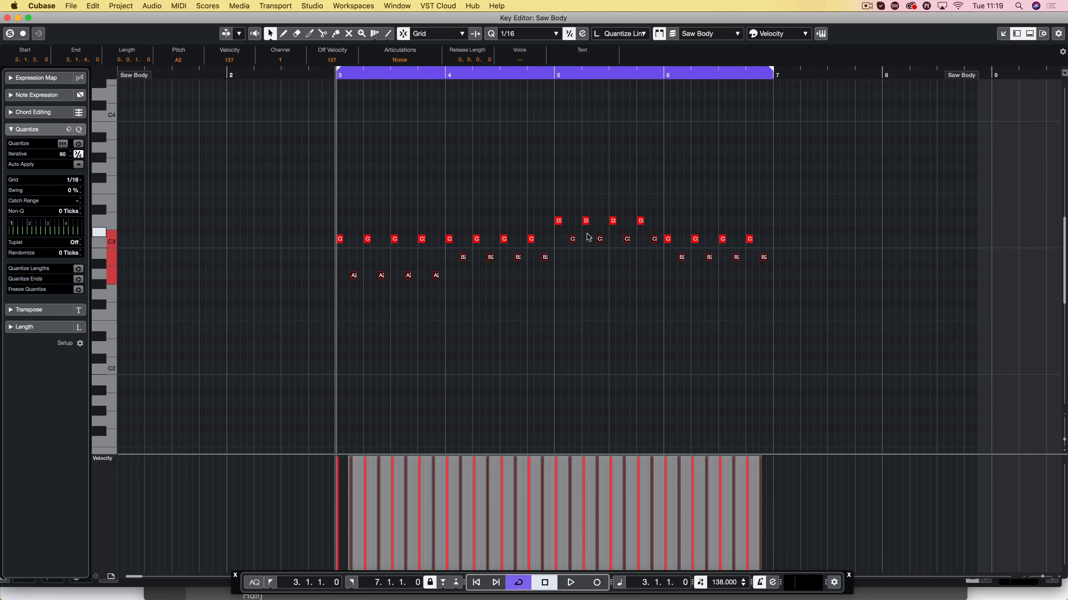
{"action": "key", "text": "super+v"}
{"action": "key", "text": "shift+Down"}
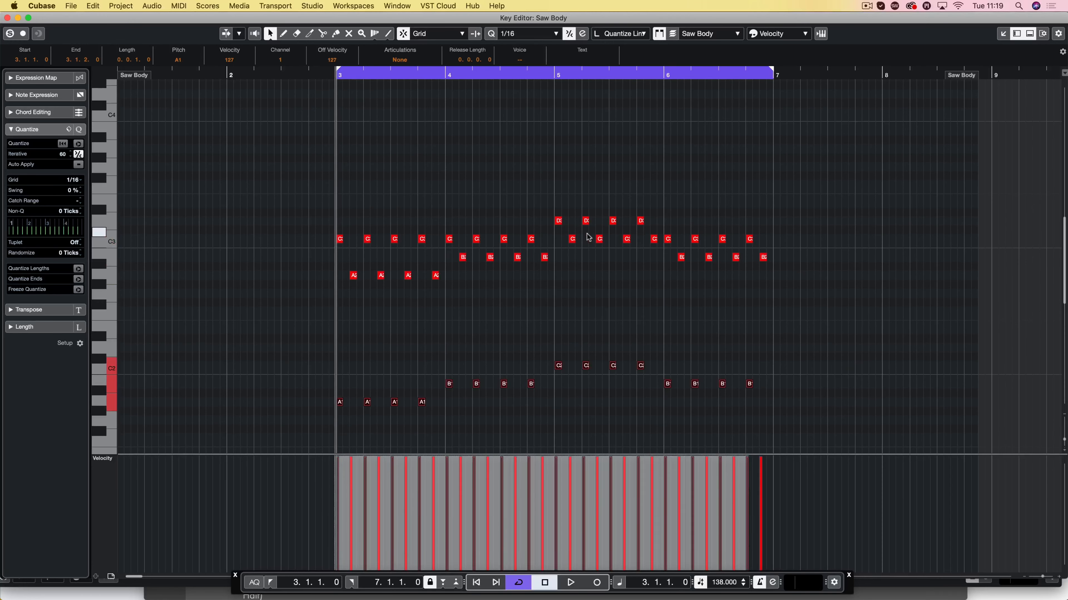
{"action": "left_click_drag", "start_coordinate": [368, 402], "coordinate": [382, 405]}
{"action": "left_click", "coordinate": [718, 332]}
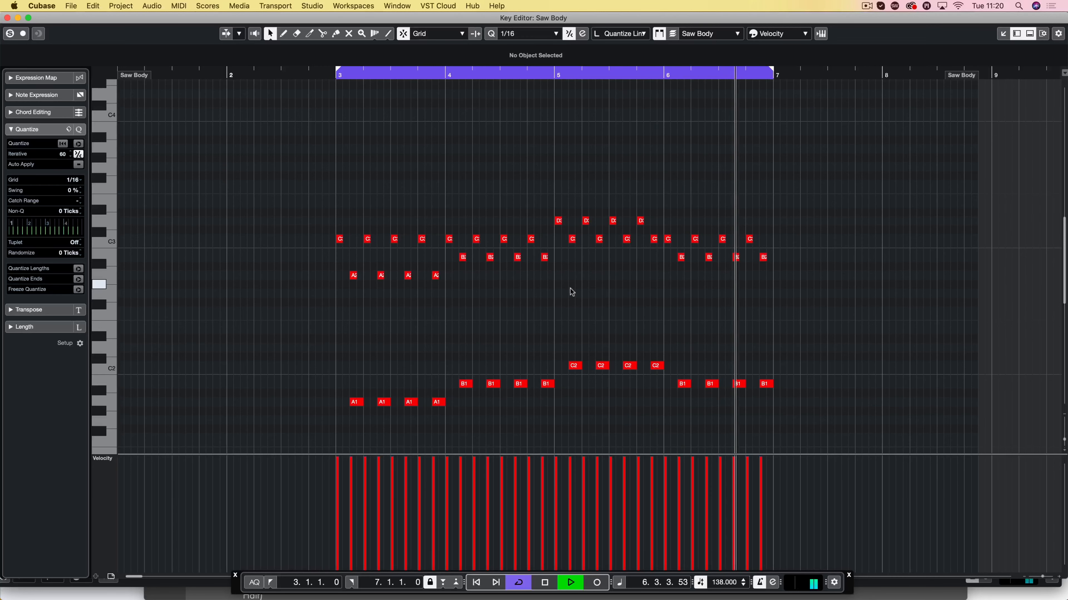
Step: Stop playback and move the off-beat bass notes down to G1 in bar 4 and F1 in bar 5
{"action": "key", "text": "space"}
{"action": "scroll", "coordinate": [571, 292], "scroll_direction": "down", "scroll_amount": 3}
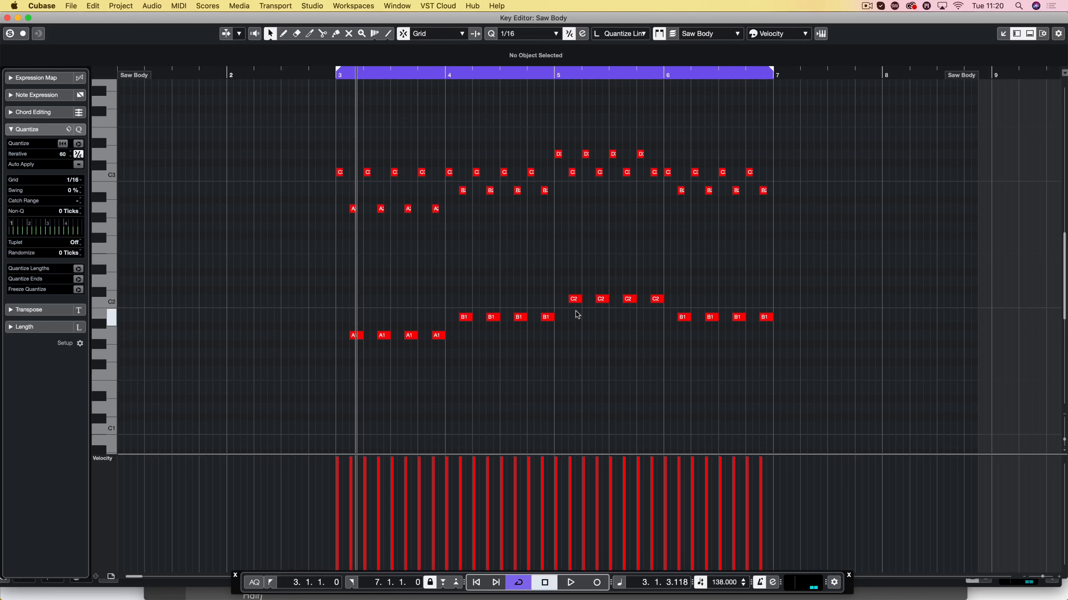
{"action": "left_click_drag", "start_coordinate": [585, 329], "coordinate": [467, 355]}
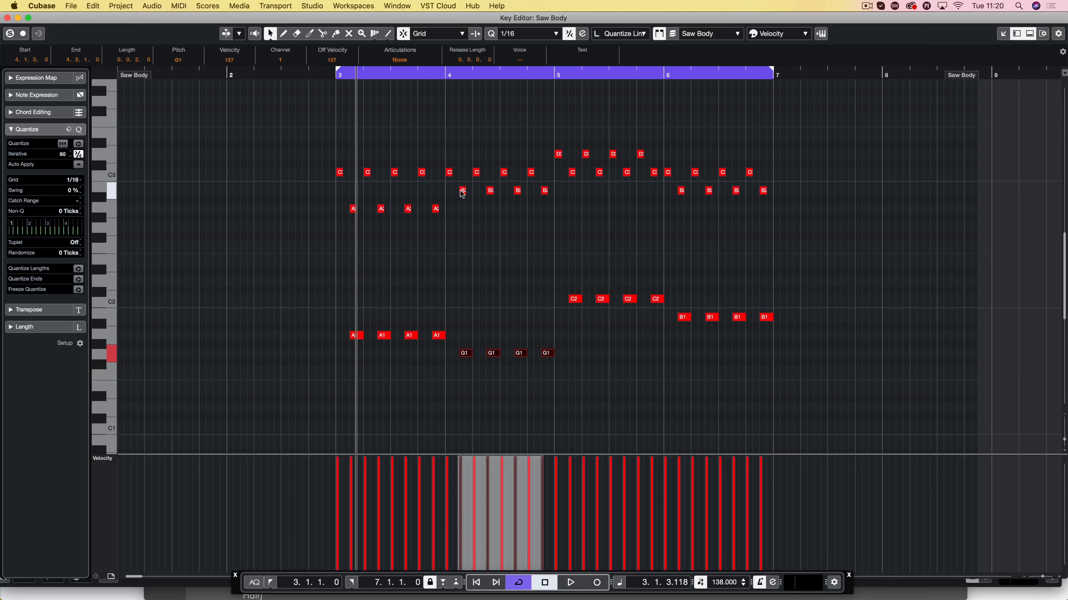
{"action": "left_click", "coordinate": [461, 225]}
{"action": "left_click", "coordinate": [463, 191]}
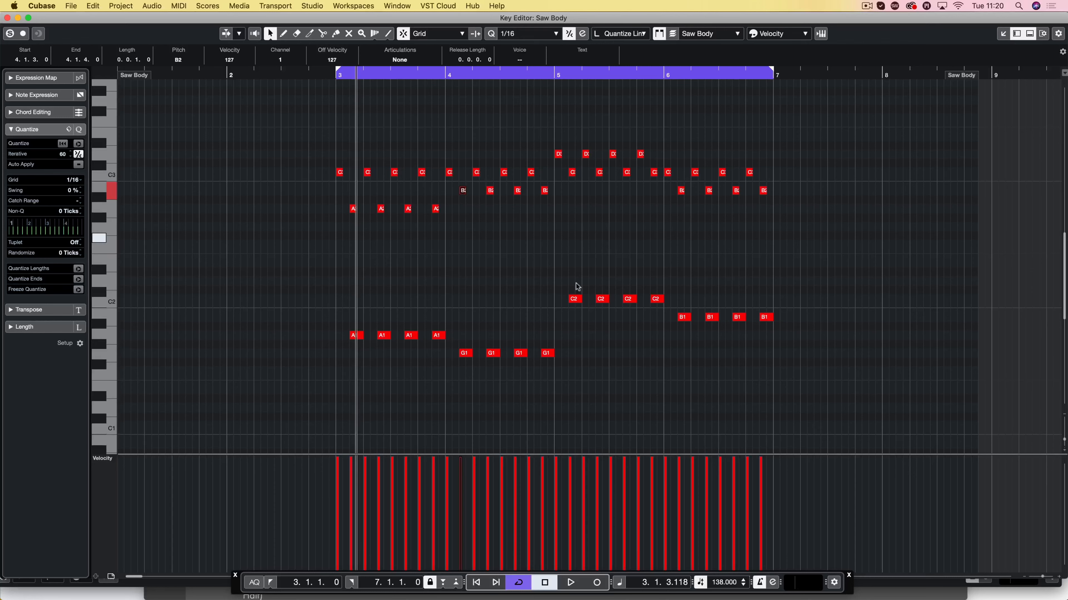
{"action": "left_click_drag", "start_coordinate": [554, 279], "coordinate": [680, 305]}
{"action": "left_click_drag", "start_coordinate": [574, 302], "coordinate": [575, 375]}
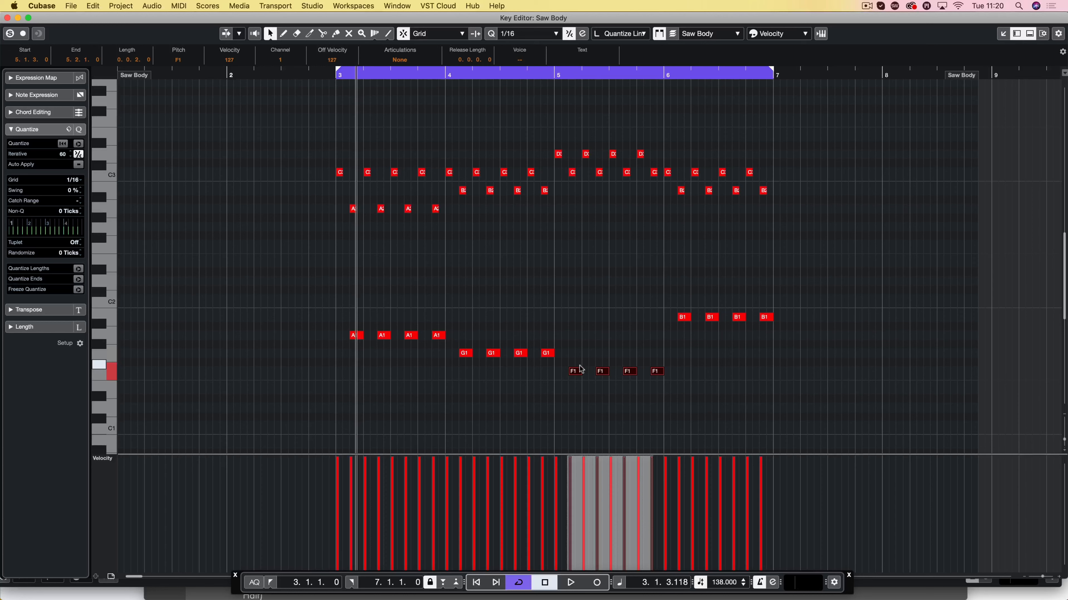
Step: Lower the four bass notes in bar 6 to G1 and play back the new bass line
{"action": "left_click_drag", "start_coordinate": [794, 299], "coordinate": [681, 325]}
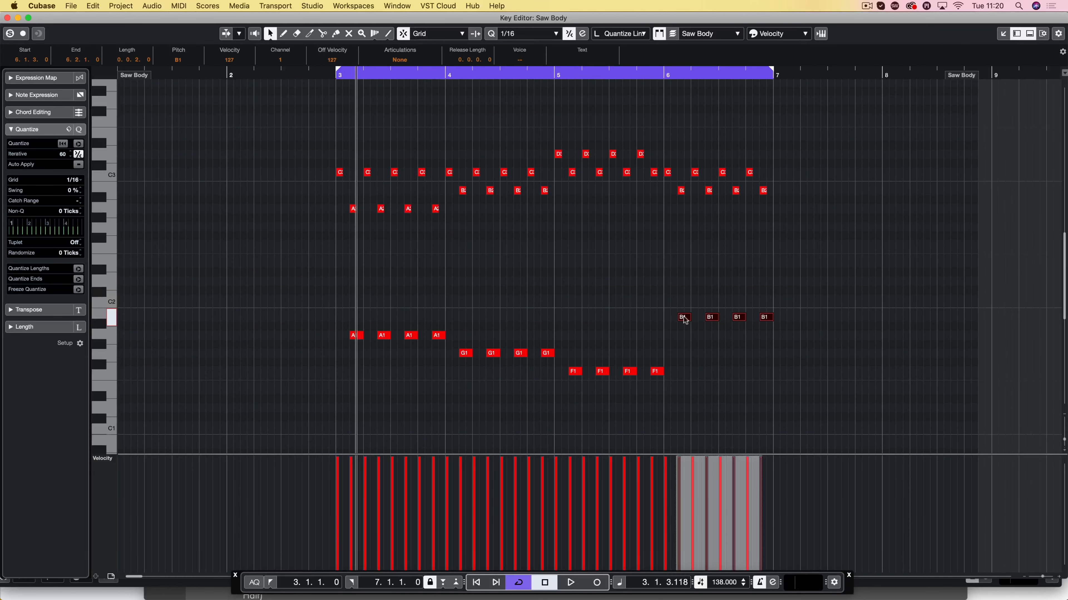
{"action": "key", "text": "Down"}
{"action": "key", "text": "Down"}
{"action": "key", "text": "Down"}
{"action": "key", "text": "Down"}
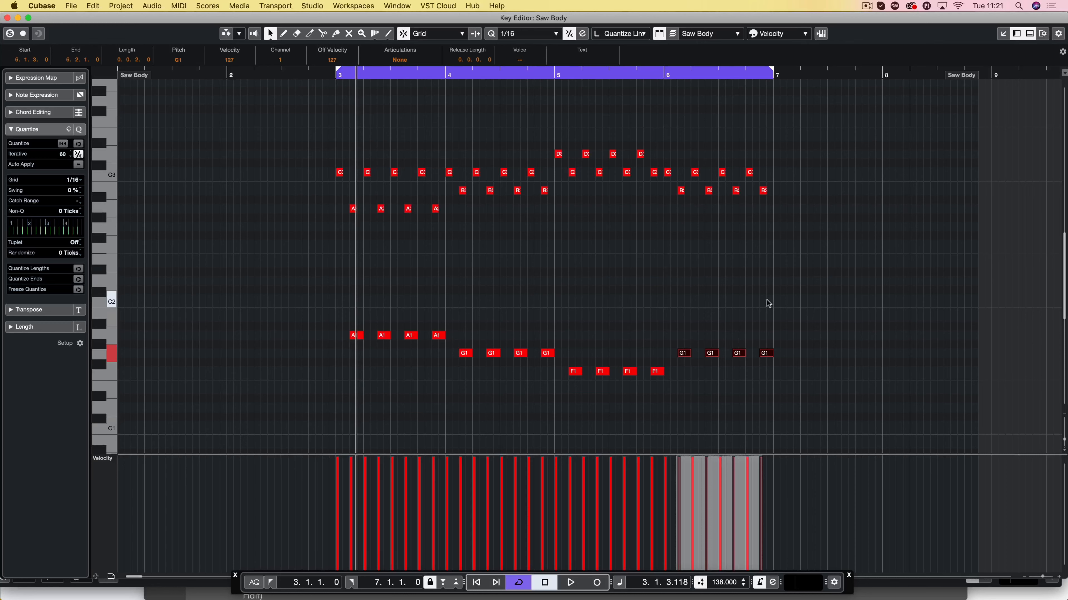
{"action": "left_click", "coordinate": [499, 239]}
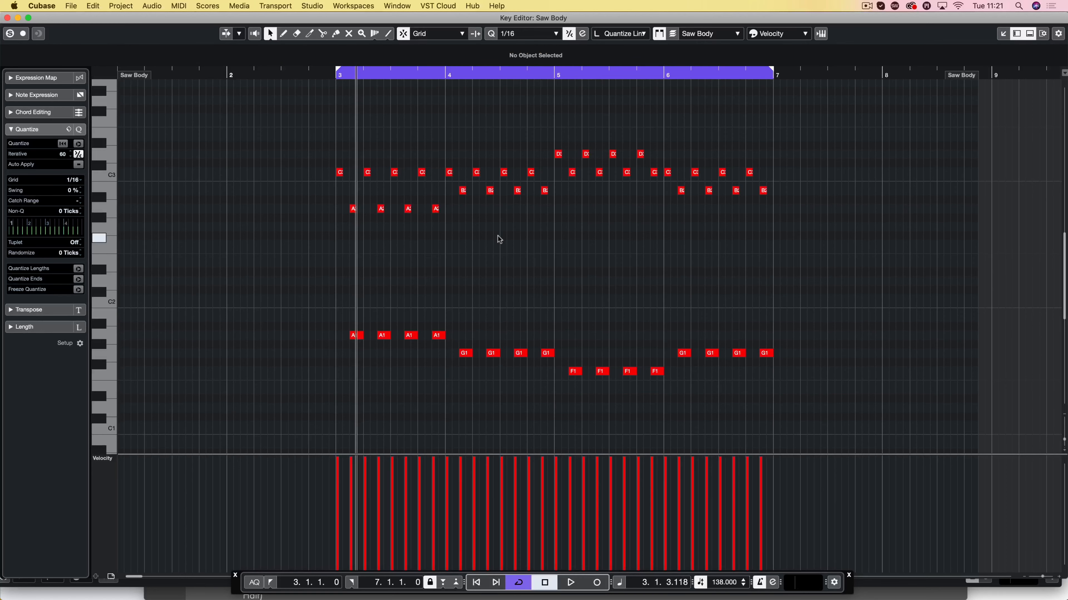
{"action": "key", "text": "space"}
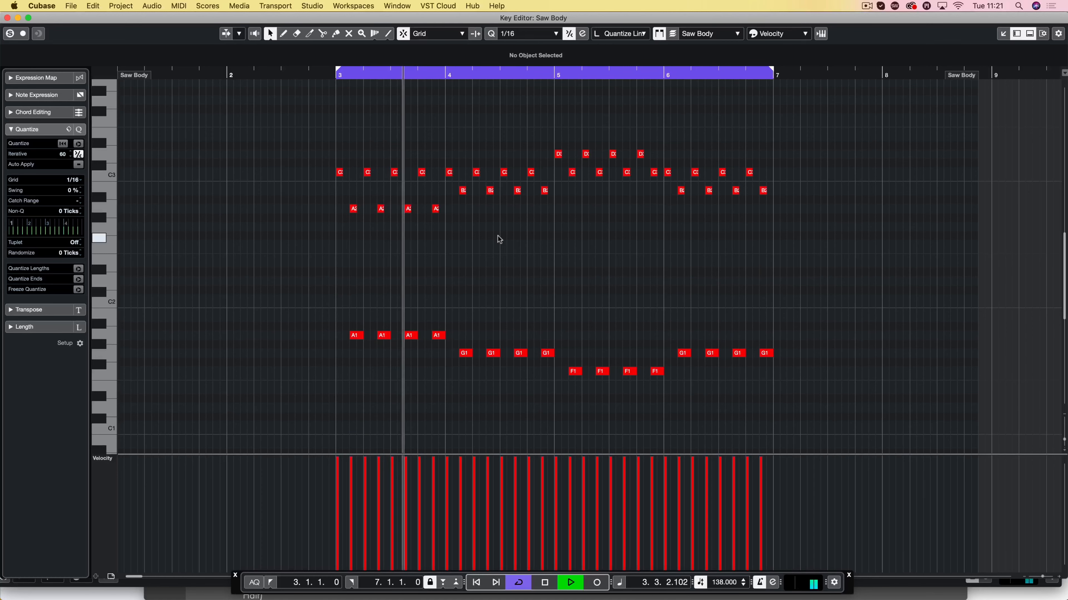
{"action": "key", "text": "space"}
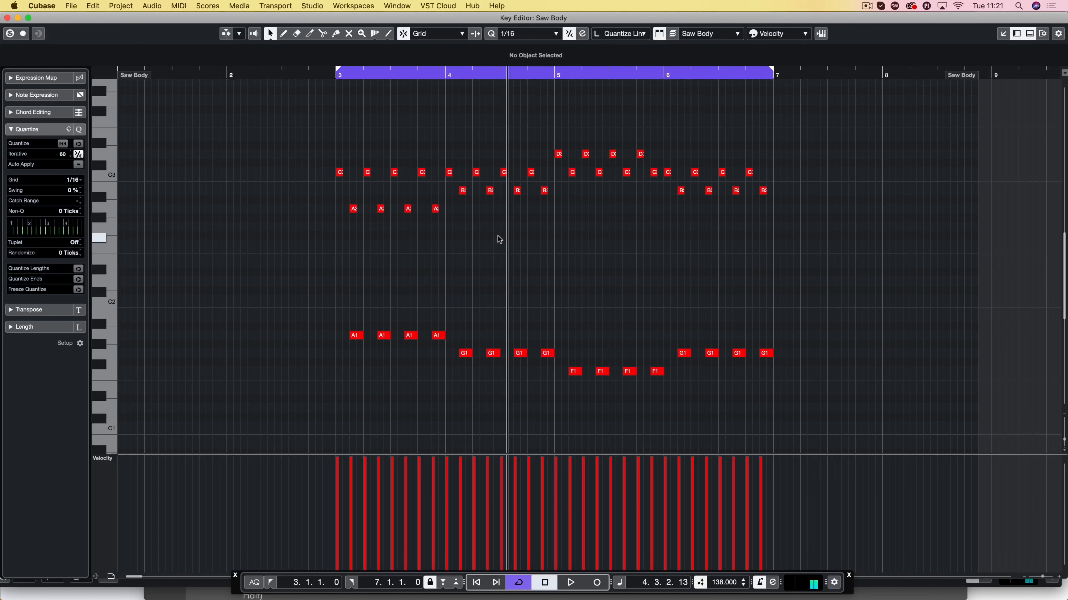
Step: Shorten all the bass notes in bars 3 to 6 to sixteenth-note length and play them back
{"action": "left_click_drag", "start_coordinate": [326, 303], "coordinate": [773, 357]}
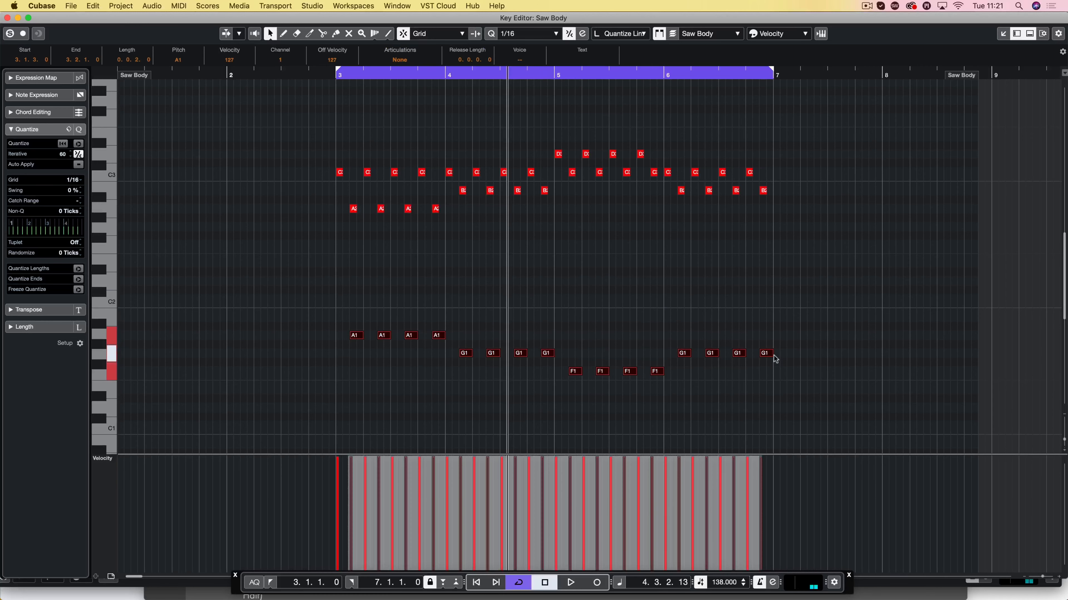
{"action": "left_click", "coordinate": [763, 330]}
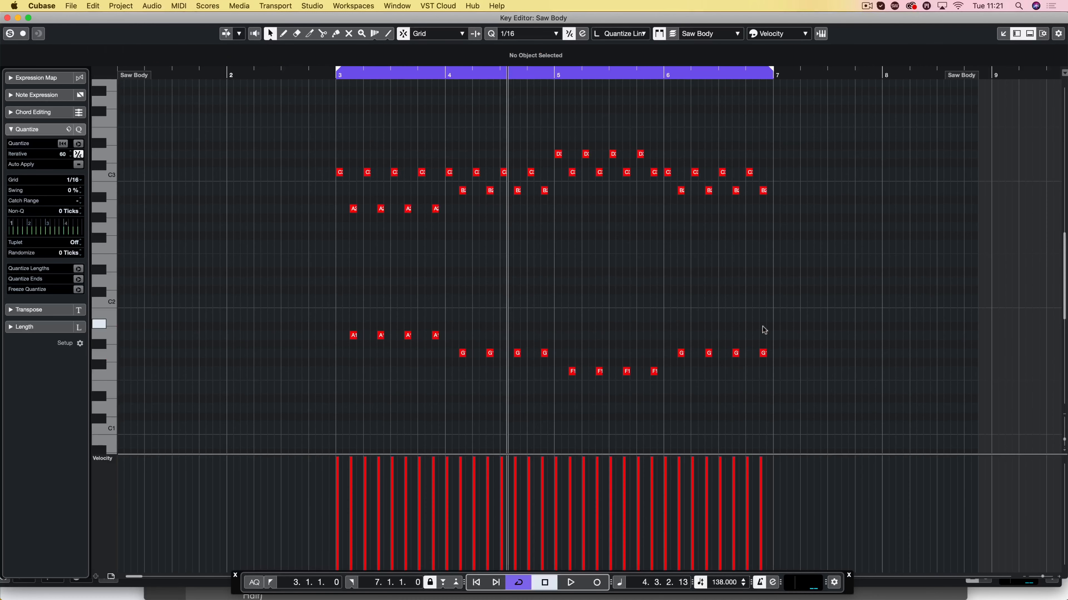
{"action": "key", "text": "space"}
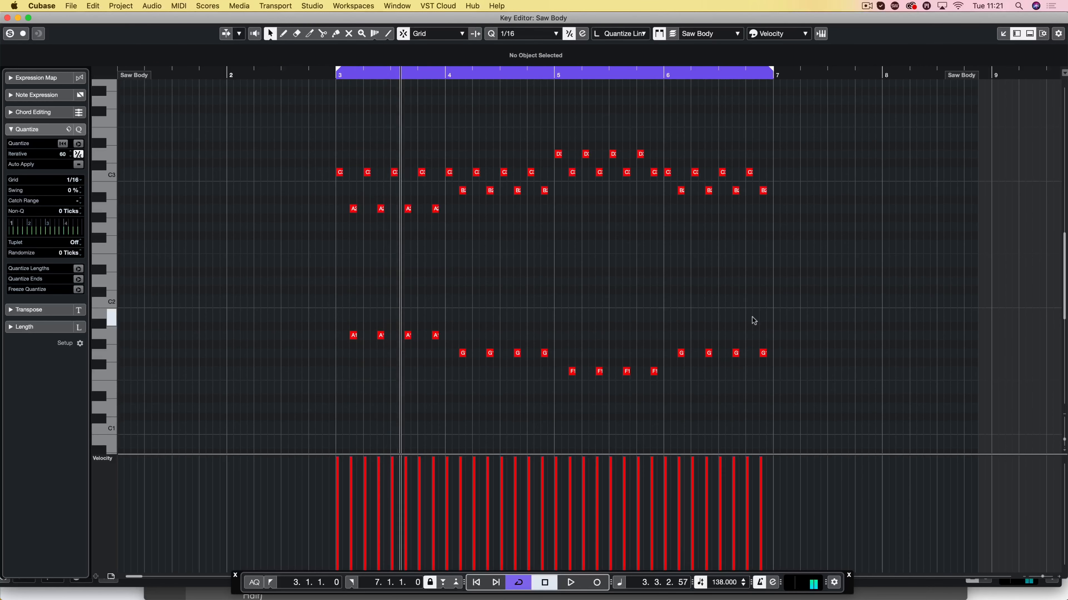
Step: Transpose all notes up one octave, bring only the bass notes back down an octave, and play the result
{"action": "scroll", "coordinate": [786, 93], "scroll_direction": "up", "scroll_amount": 3}
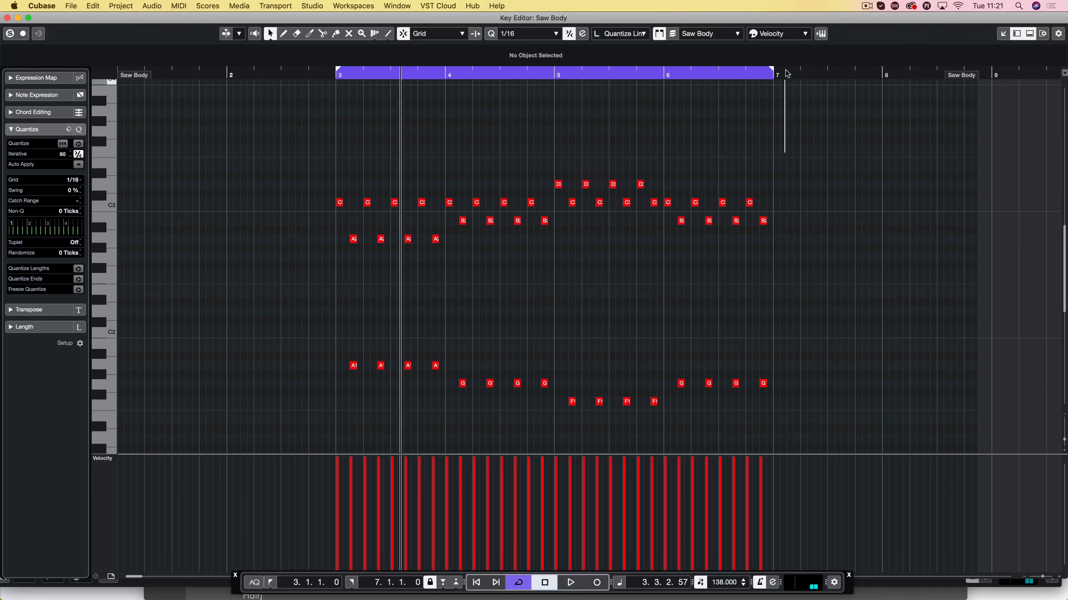
{"action": "key", "text": "super+a"}
{"action": "key", "text": "shift+Up"}
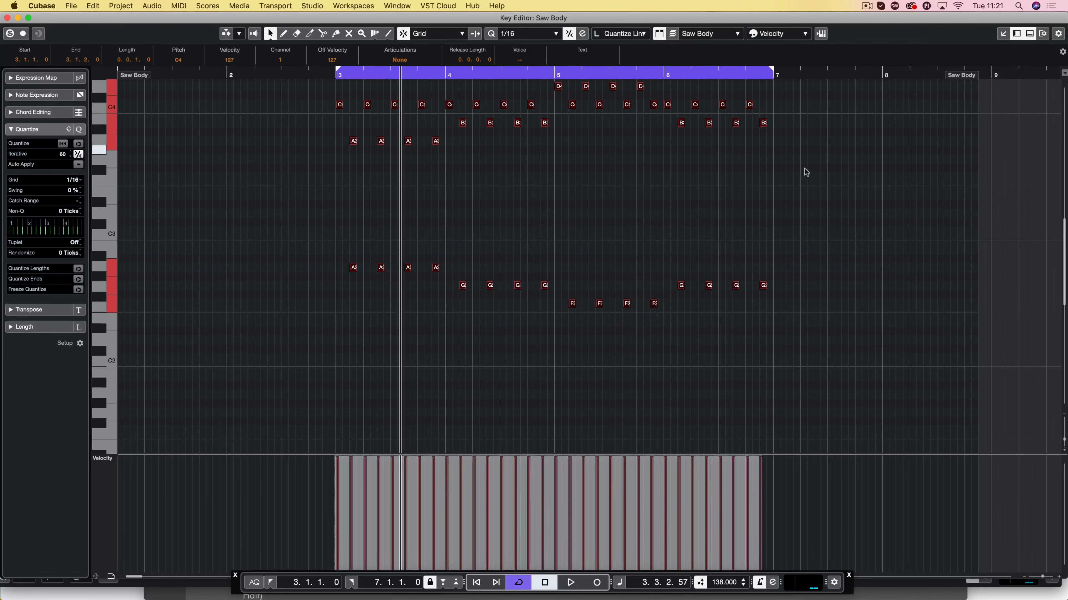
{"action": "left_click_drag", "start_coordinate": [813, 205], "coordinate": [823, 456]}
{"action": "key", "text": "shift+Down"}
{"action": "left_click_drag", "start_coordinate": [788, 163], "coordinate": [293, 80]}
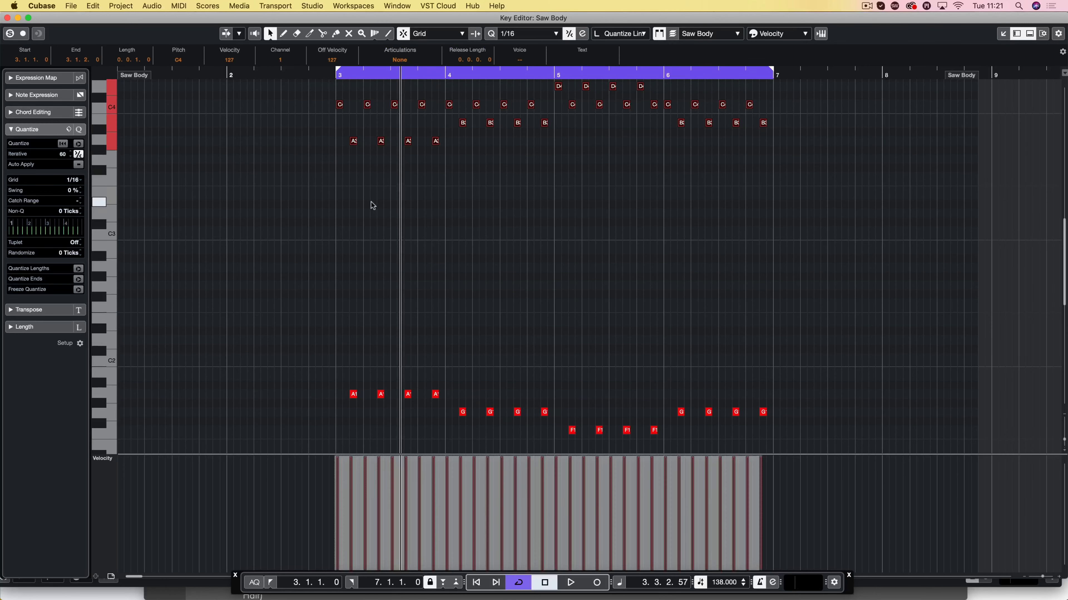
{"action": "left_click", "coordinate": [371, 202]}
{"action": "key", "text": "space"}
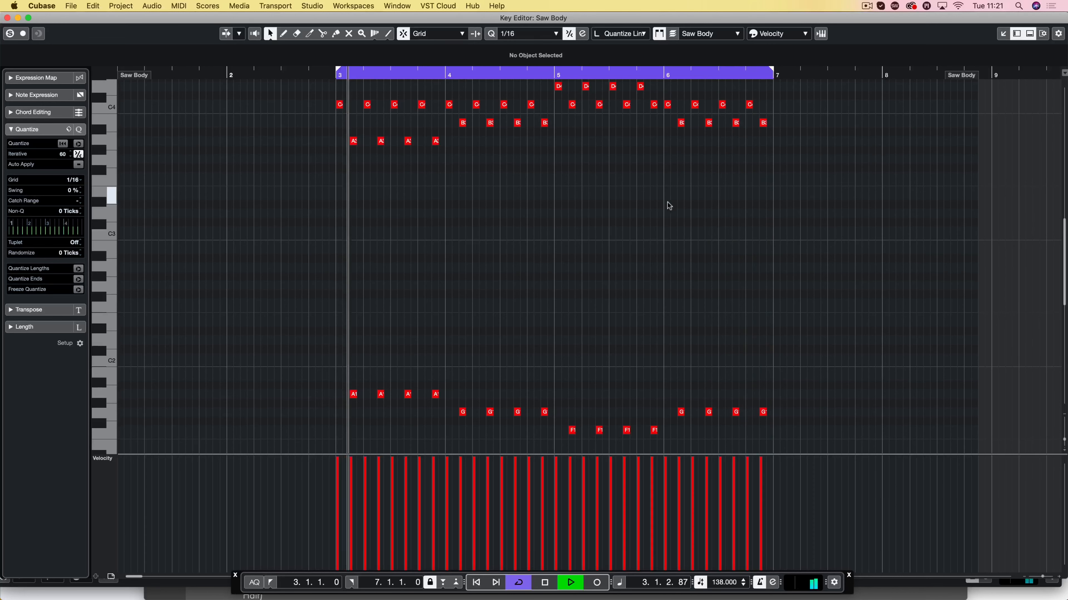
{"action": "key", "text": "space"}
Step: Copy the last B3 melody note to G3 on the final sixteenth of bar 6 and play the melody
{"action": "left_click_drag", "start_coordinate": [765, 125], "coordinate": [772, 163]}
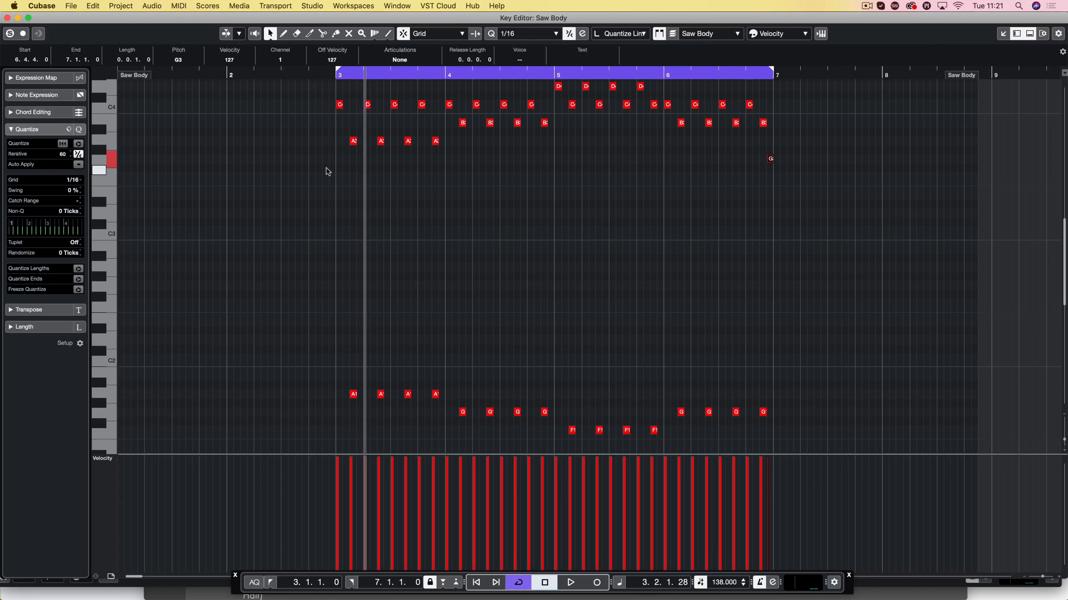
{"action": "key", "text": "space"}
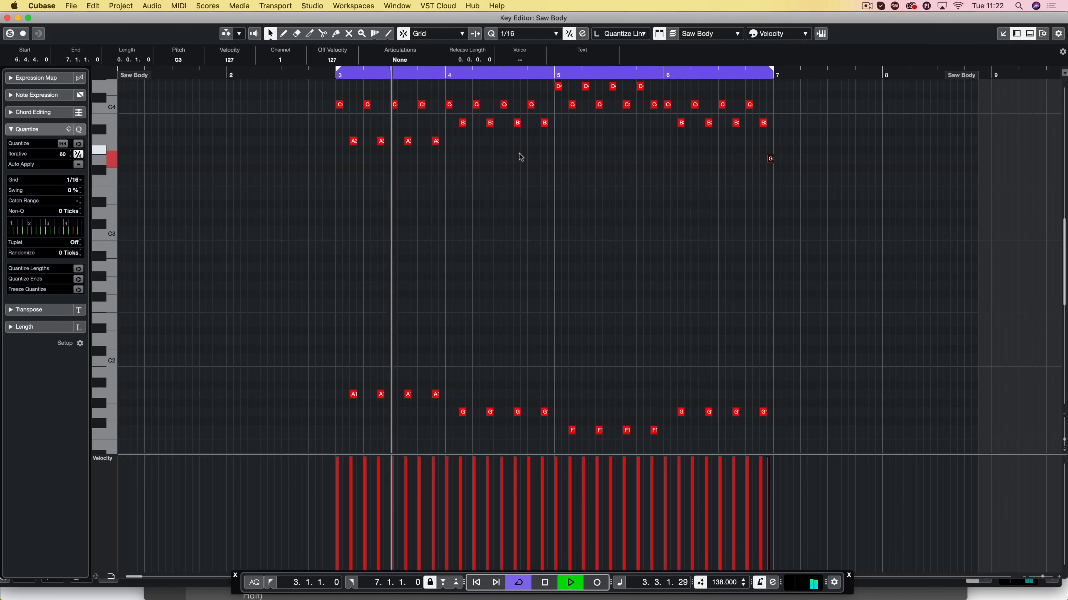
{"action": "key", "text": "space"}
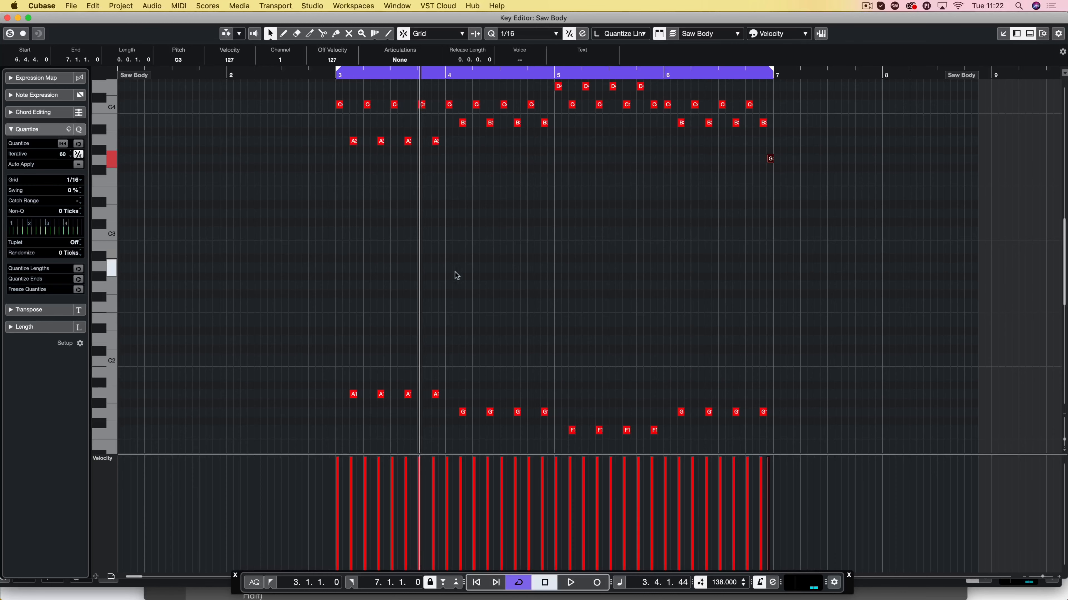
Step: Duplicate the bass notes in bars 3 to 6 one octave higher as A2, G2 and F2, and play them
{"action": "left_click_drag", "start_coordinate": [801, 320], "coordinate": [333, 458]}
{"action": "left_click_drag", "start_coordinate": [356, 392], "coordinate": [358, 266]}
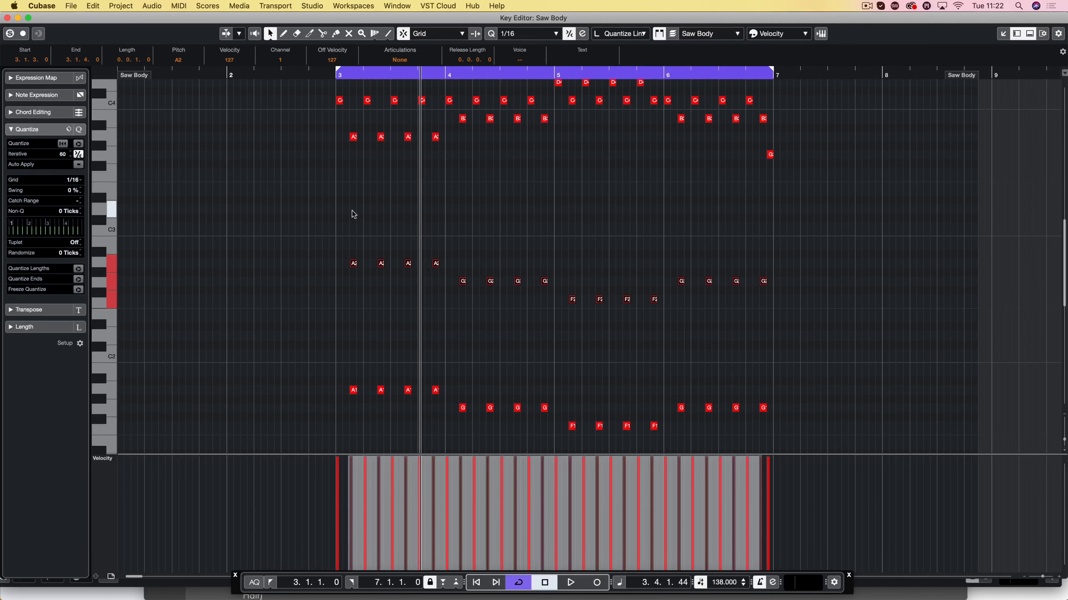
{"action": "key", "text": "space"}
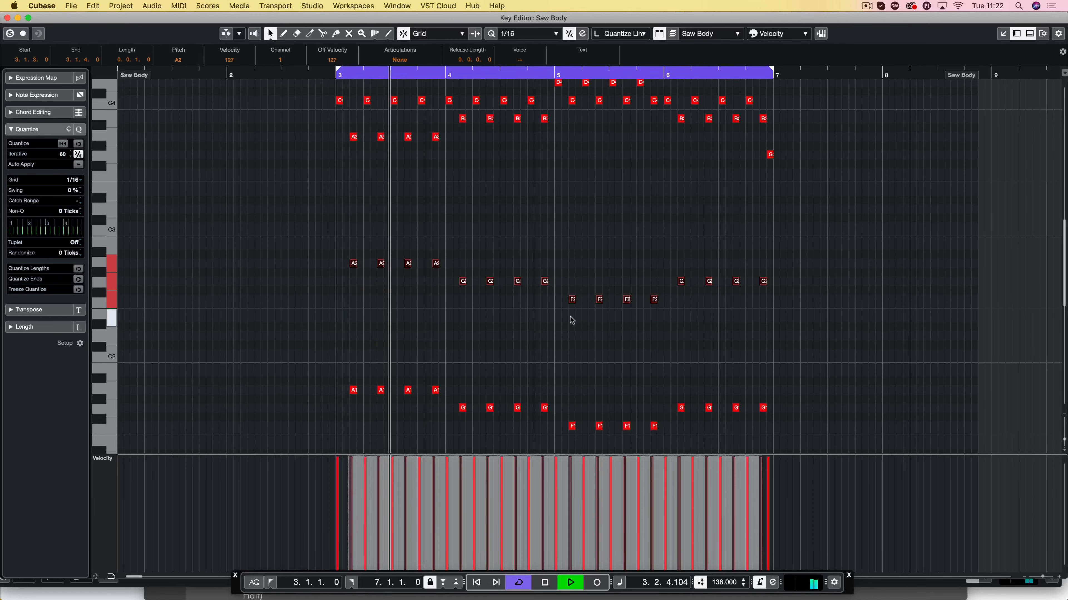
{"action": "key", "text": "space"}
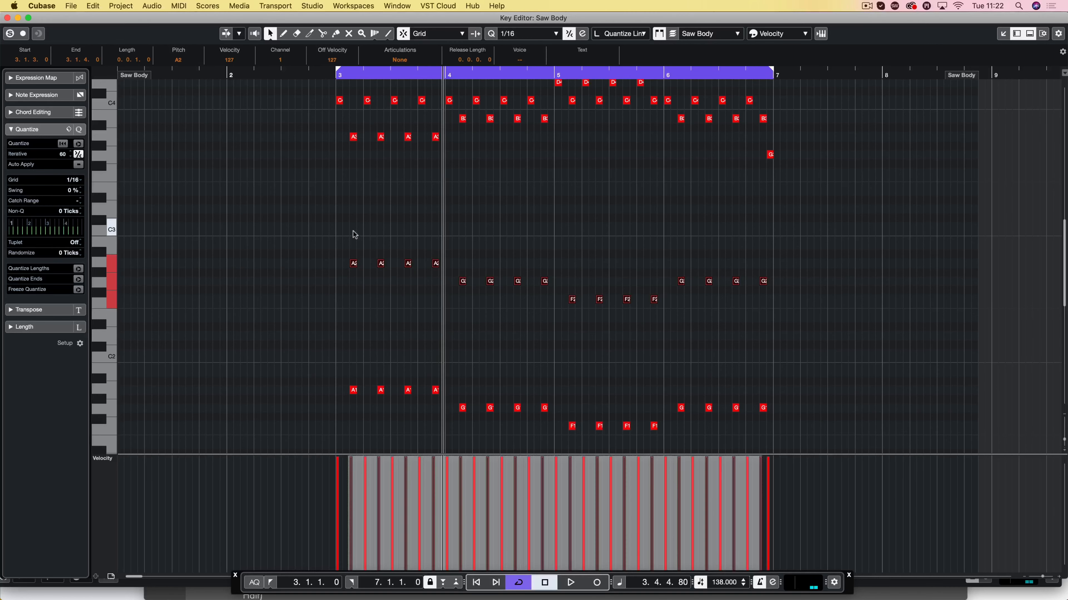
Step: Duplicate the A2, G2 and F2 layer three semitones higher, starting at C3, and move the copies in bar 4 to B2
{"action": "left_click_drag", "start_coordinate": [352, 236], "coordinate": [352, 235]}
{"action": "left_click_drag", "start_coordinate": [453, 248], "coordinate": [549, 256]}
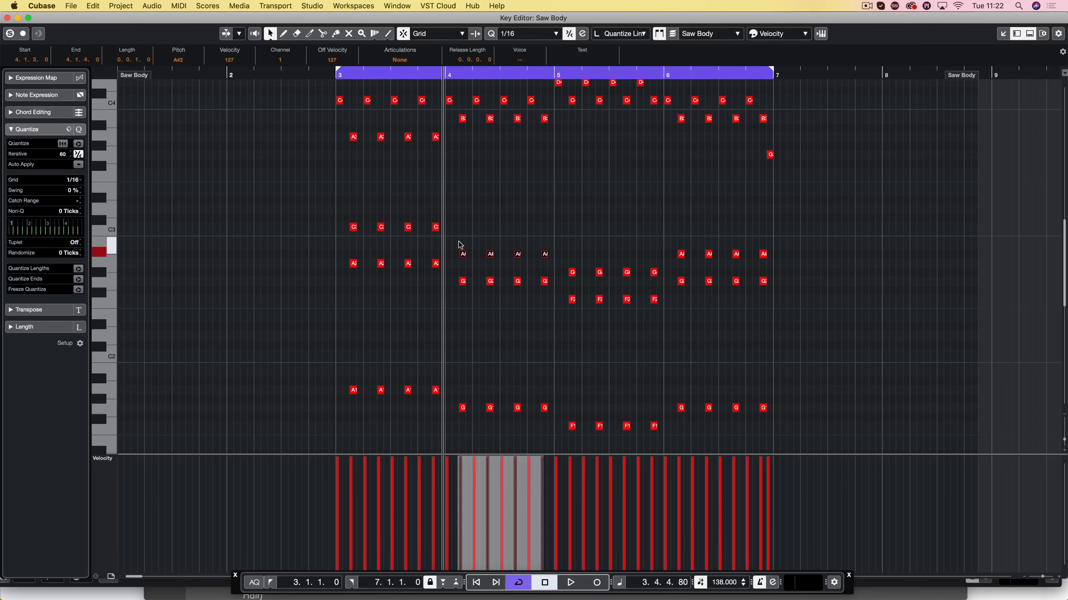
{"action": "left_click_drag", "start_coordinate": [459, 242], "coordinate": [657, 283]}
{"action": "left_click_drag", "start_coordinate": [659, 236], "coordinate": [779, 257]}
{"action": "left_click_drag", "start_coordinate": [453, 234], "coordinate": [568, 266]}
{"action": "key", "text": "Down"}
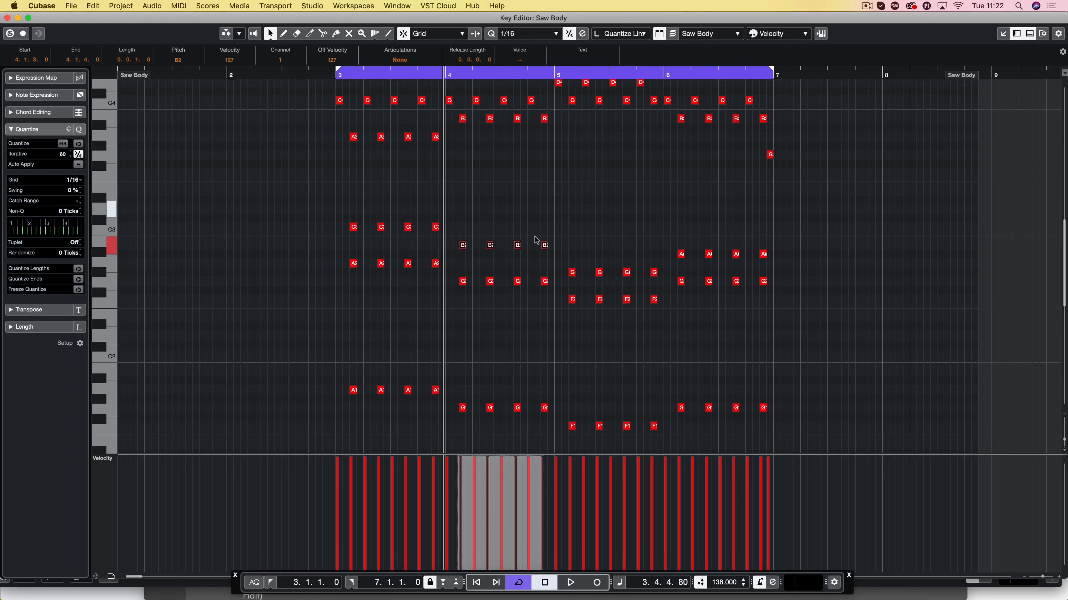
Step: Raise the second chord layer to A2 in bar 5 and B2 in bar 6, and play back the harmony
{"action": "left_click_drag", "start_coordinate": [565, 256], "coordinate": [664, 285]}
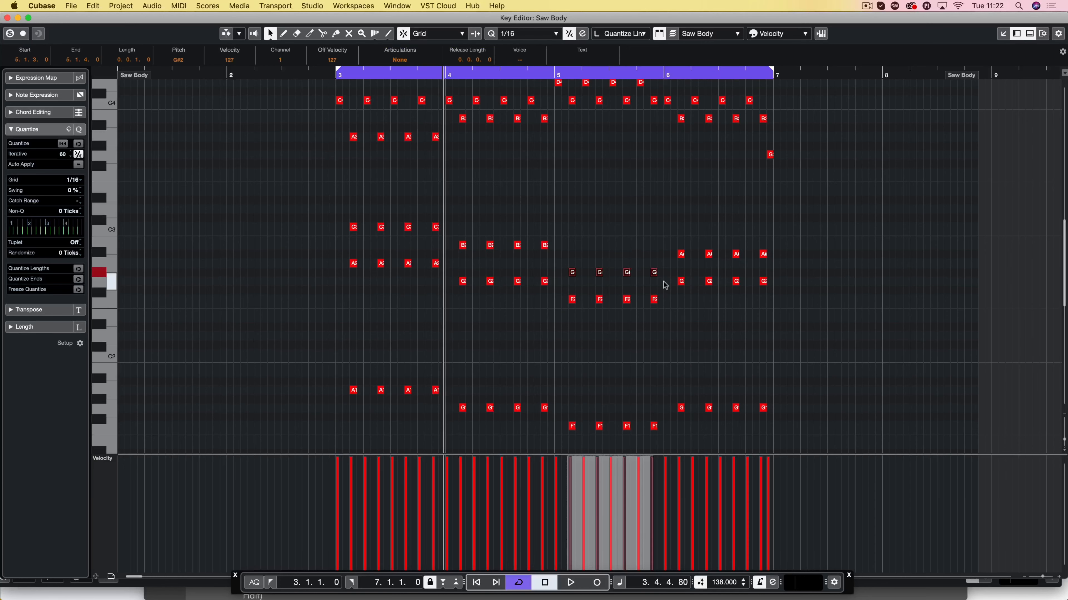
{"action": "left_click_drag", "start_coordinate": [669, 244], "coordinate": [781, 262]}
{"action": "key", "text": "Up"}
{"action": "key", "text": "space"}
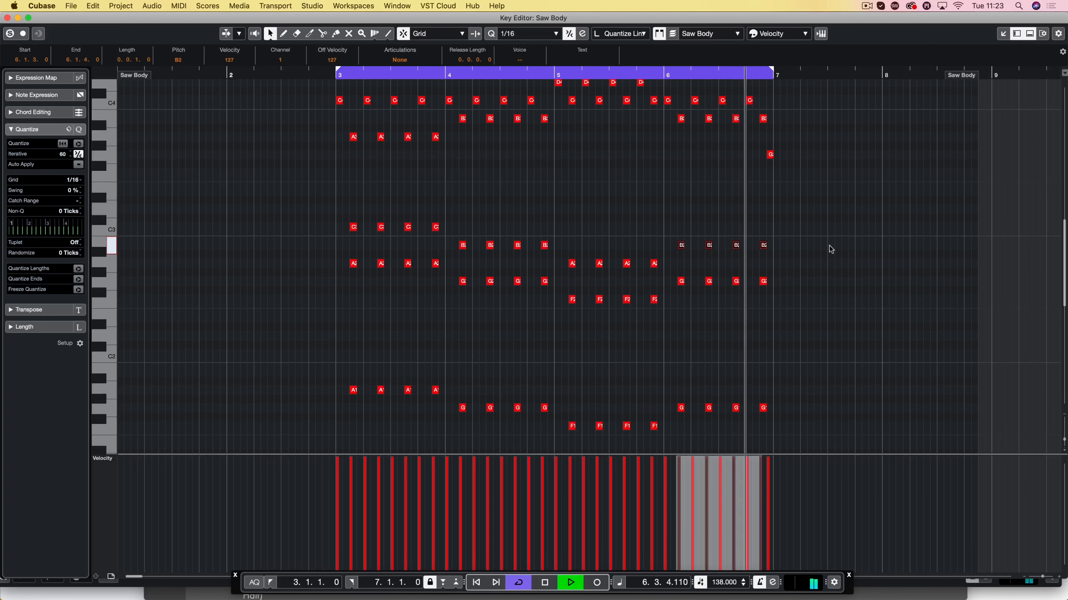
{"action": "key", "text": "space"}
Step: Select the C3, B2 and A2 layer across bars 3 to 6 and duplicate it four semitones higher, starting at E3
{"action": "left_click_drag", "start_coordinate": [340, 201], "coordinate": [681, 277]}
{"action": "left_click_drag", "start_coordinate": [670, 239], "coordinate": [794, 252]}
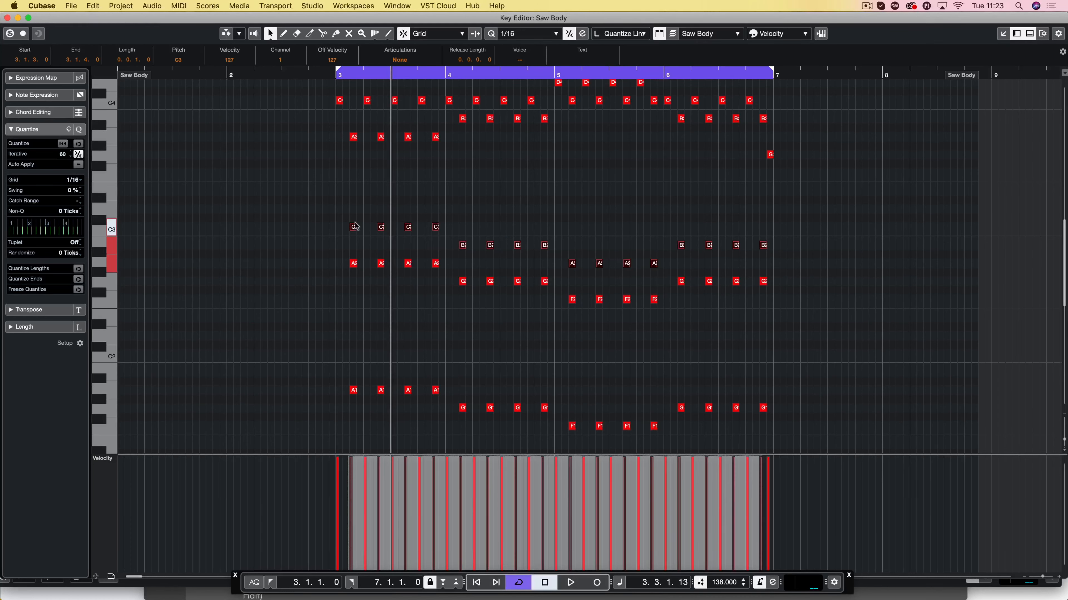
{"action": "left_click_drag", "start_coordinate": [353, 231], "coordinate": [353, 192]}
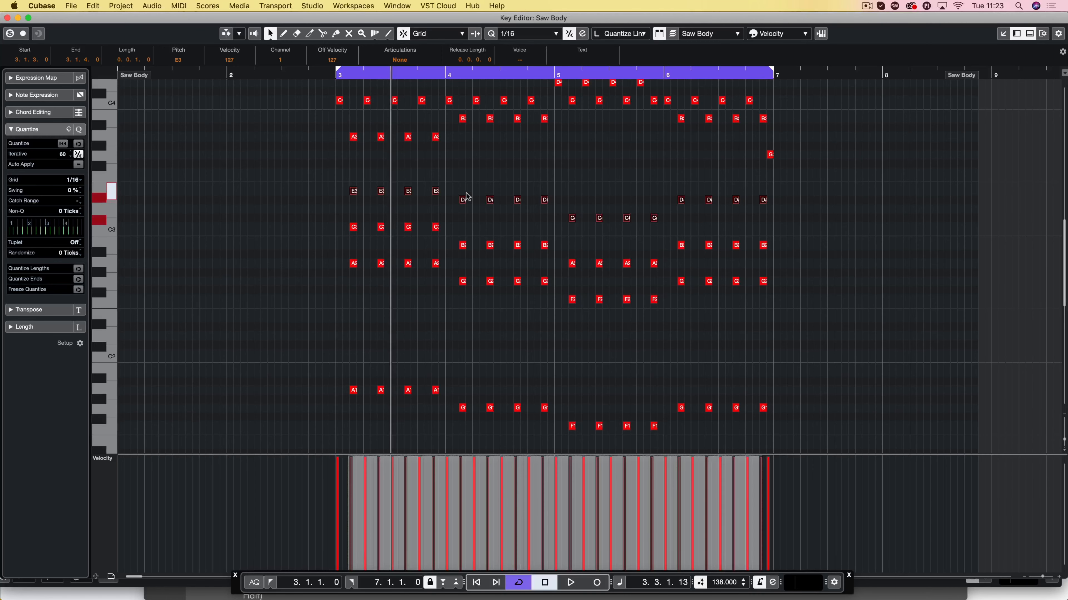
Step: Lower the top chord notes to D3 in bar 4, C3 in bar 5 and D3 in bar 6, and play the chords
{"action": "left_click_drag", "start_coordinate": [455, 186], "coordinate": [545, 212]}
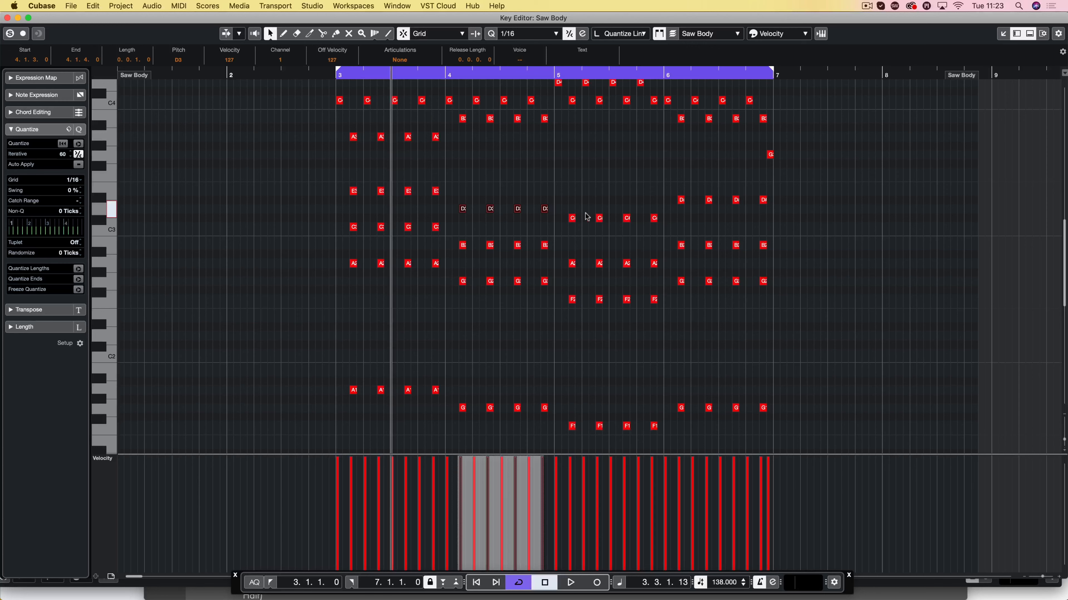
{"action": "left_click_drag", "start_coordinate": [565, 206], "coordinate": [666, 234]}
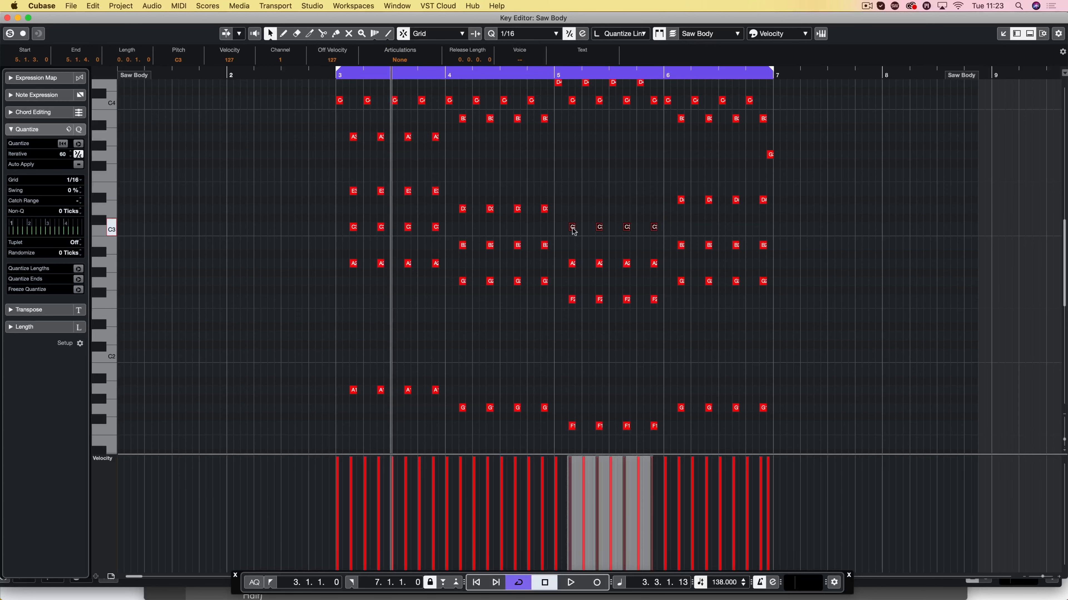
{"action": "left_click_drag", "start_coordinate": [669, 188], "coordinate": [811, 213]}
{"action": "key", "text": "Down"}
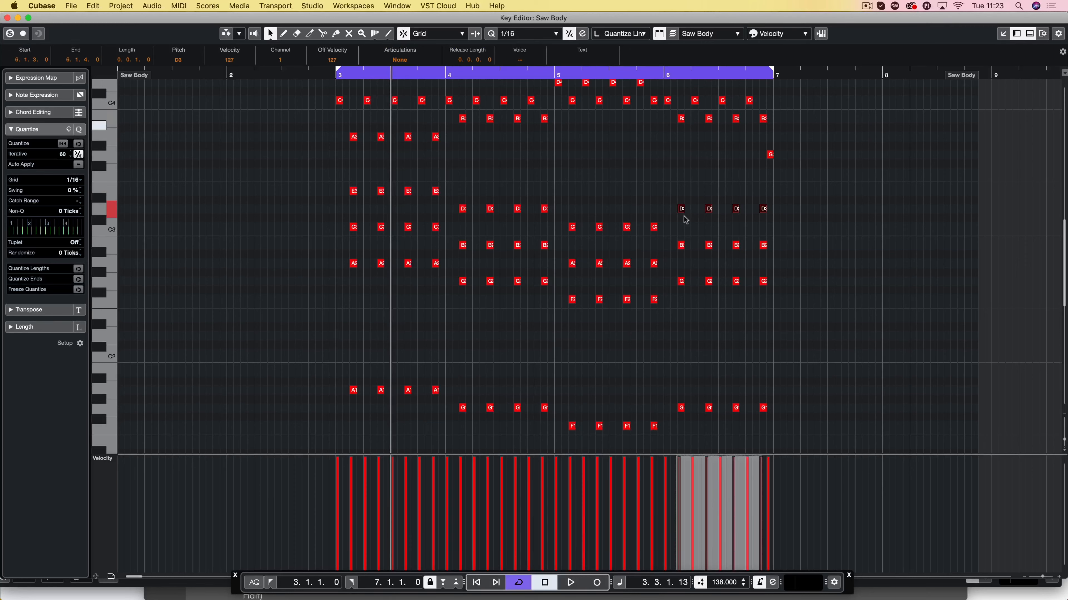
{"action": "key", "text": "space"}
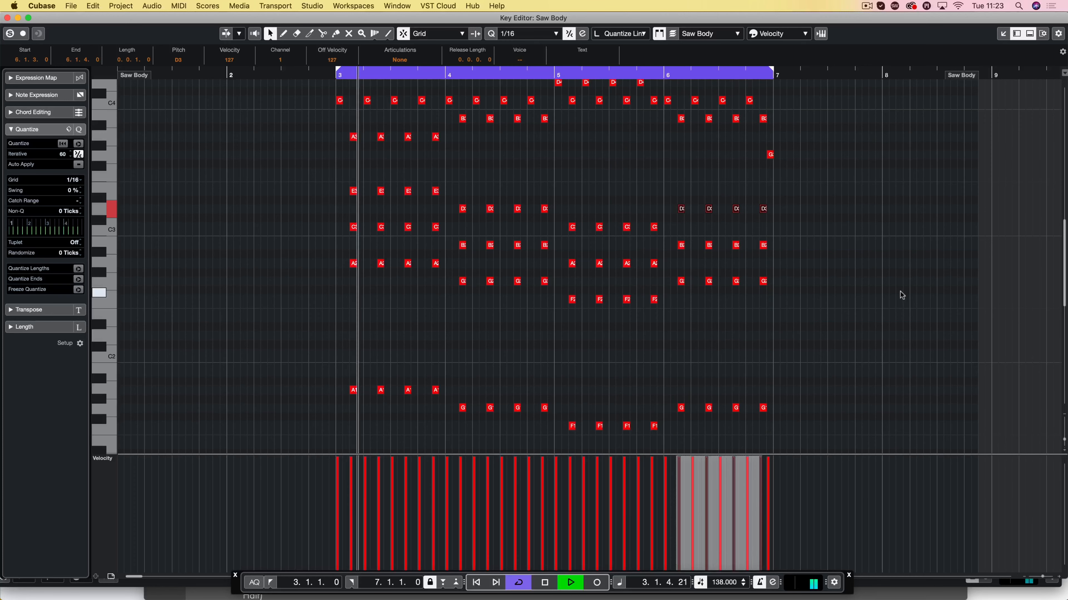
{"action": "key", "text": "space"}
Step: Close the Key Editor, trim the Saw Body event to bars 3 through 6, and duplicate it from bar 7
{"action": "key", "text": "super+w"}
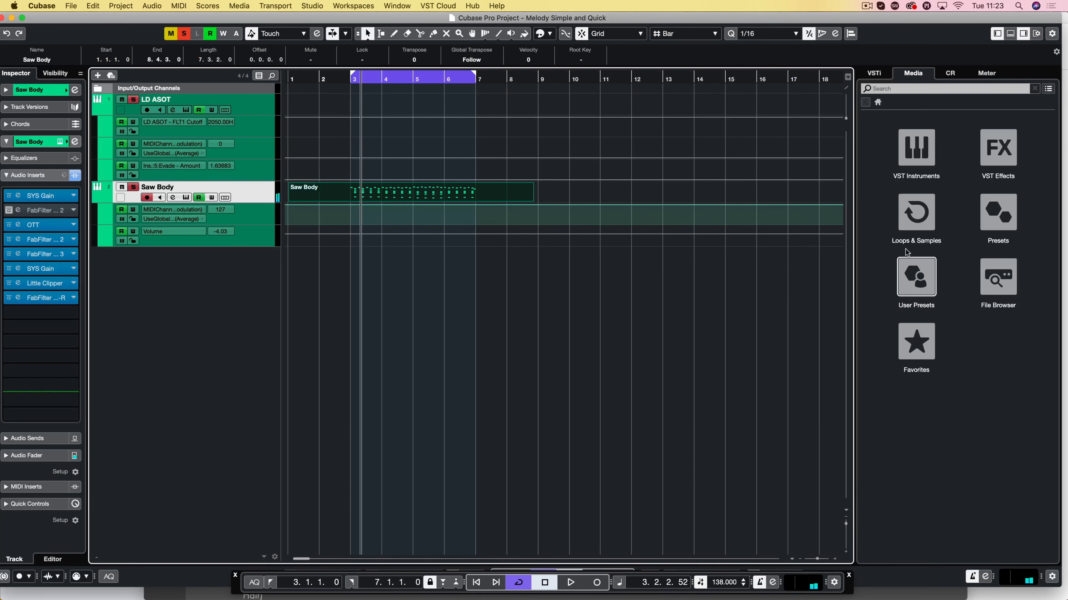
{"action": "left_click_drag", "start_coordinate": [528, 199], "coordinate": [474, 199]}
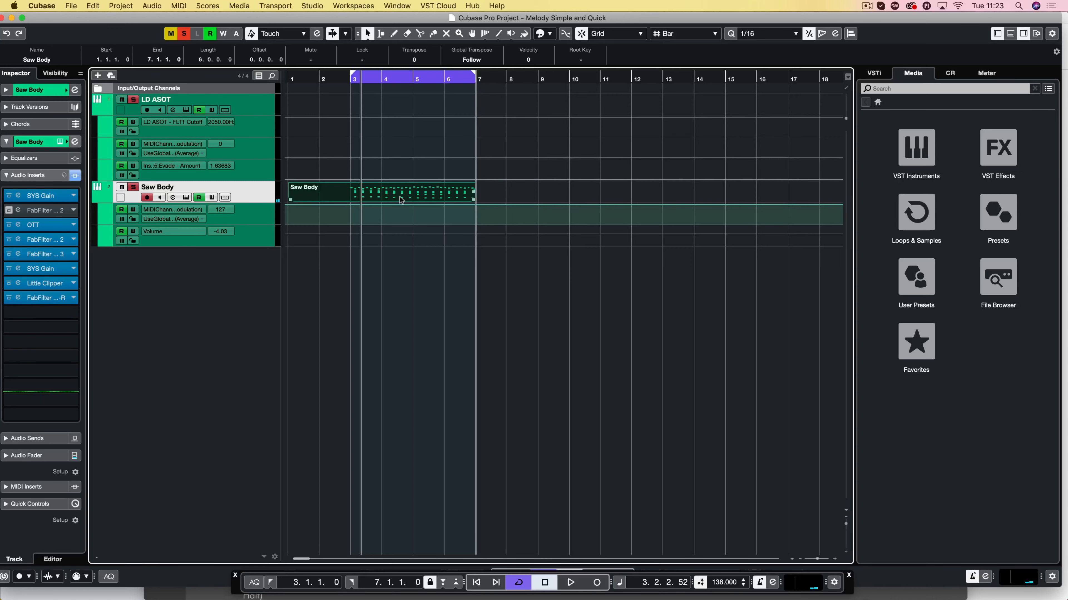
{"action": "left_click_drag", "start_coordinate": [290, 198], "coordinate": [352, 199]}
{"action": "key", "text": "super+d"}
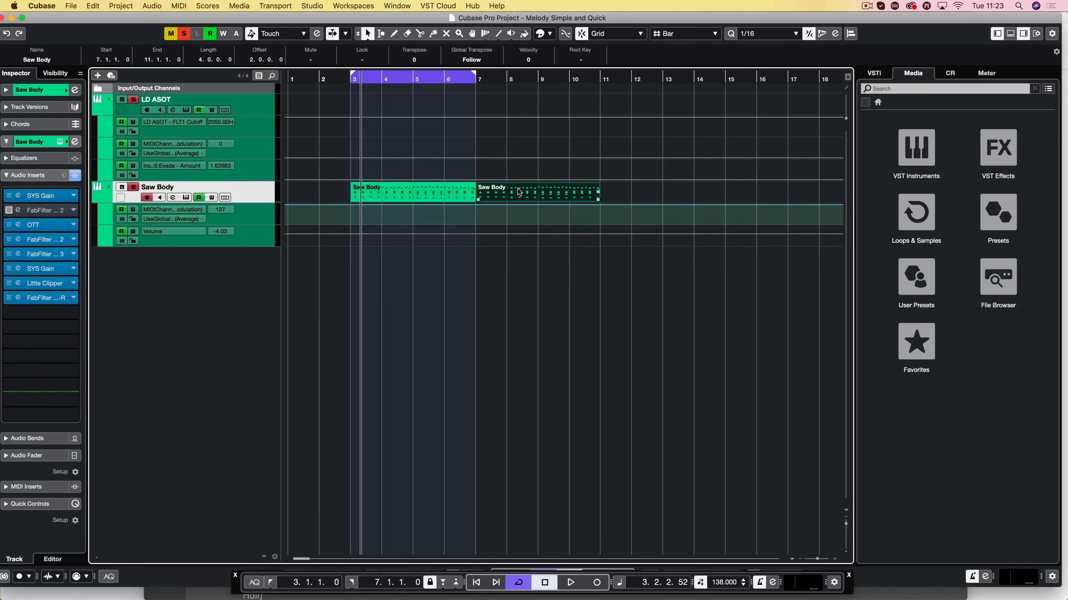
Step: Open the duplicated Saw Body event at bar 7 in the Key Editor and delete its top melody notes
{"action": "double_click", "coordinate": [520, 192]}
{"action": "left_click_drag", "start_coordinate": [562, 169], "coordinate": [121, 81]}
{"action": "key", "text": "Delete"}
{"action": "scroll", "coordinate": [353, 160], "scroll_direction": "down", "scroll_amount": 5}
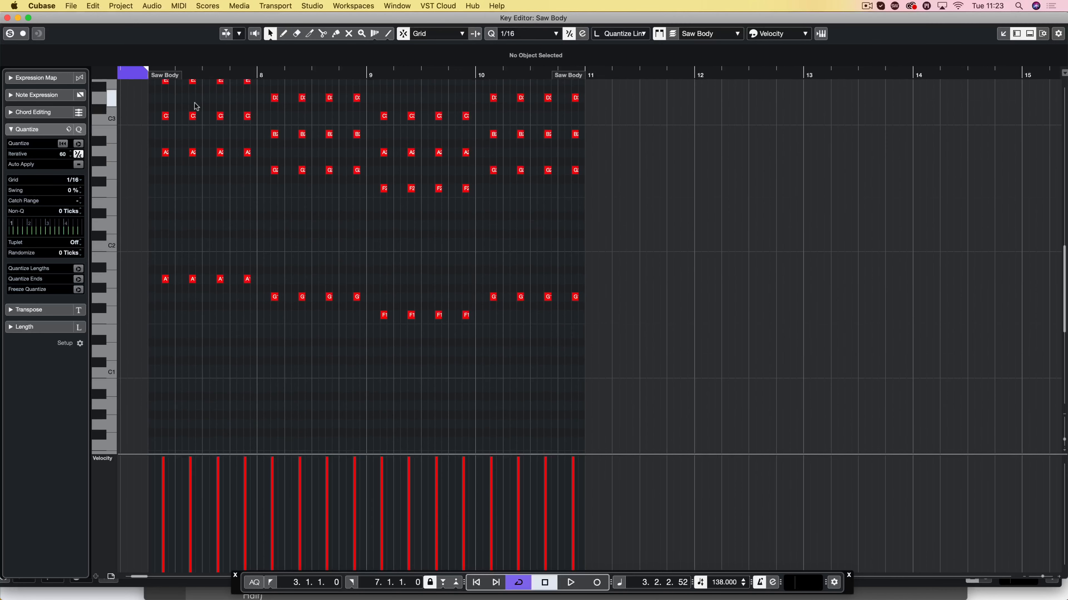
Step: Delete the repeated chord notes in bars 7 to 10, keeping only the first chord of each bar
{"action": "left_click_drag", "start_coordinate": [182, 176], "coordinate": [258, 73]}
{"action": "key", "text": "Delete"}
{"action": "left_click_drag", "start_coordinate": [295, 158], "coordinate": [362, 257]}
{"action": "key", "text": "Delete"}
{"action": "left_click_drag", "start_coordinate": [399, 180], "coordinate": [476, 288]}
{"action": "key", "text": "Delete"}
{"action": "left_click_drag", "start_coordinate": [509, 162], "coordinate": [603, 266]}
{"action": "key", "text": "Delete"}
Step: Delete the repeated bass notes in bars 7 to 10, keeping only the first bass note of each bar
{"action": "left_click_drag", "start_coordinate": [608, 352], "coordinate": [519, 392]}
{"action": "key", "text": "Delete"}
{"action": "key", "text": "Delete"}
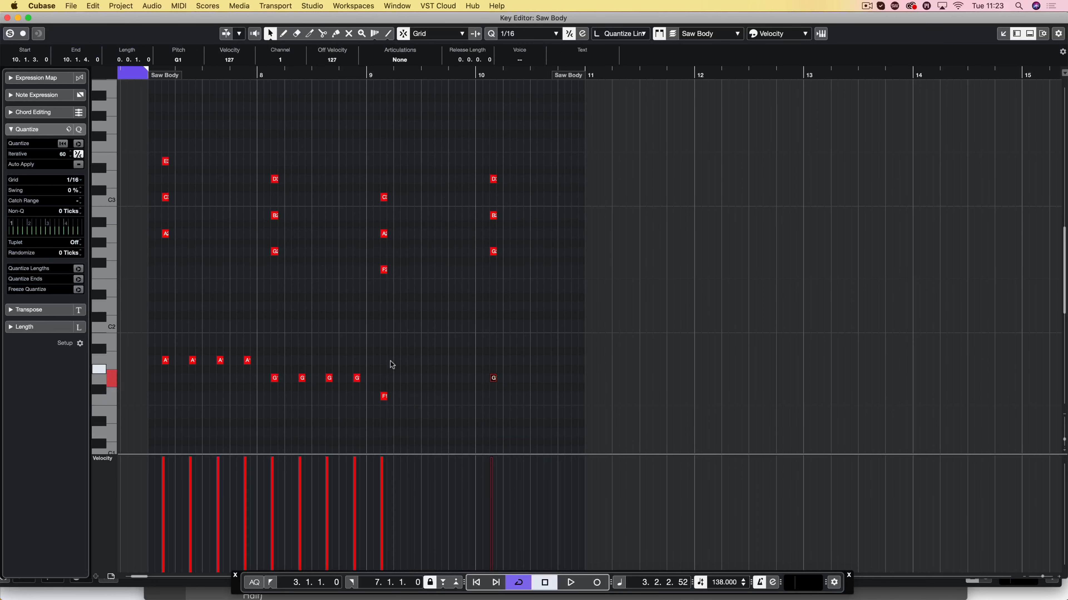
{"action": "left_click_drag", "start_coordinate": [387, 359], "coordinate": [300, 392]}
{"action": "key", "text": "Delete"}
{"action": "mouse_move", "coordinate": [258, 345]}
{"action": "left_mouse_down"}
{"action": "mouse_move", "coordinate": [184, 369]}
{"action": "mouse_move", "coordinate": [151, 360]}
{"action": "mouse_move", "coordinate": [257, 361]}
{"action": "left_mouse_up"}
{"action": "key", "text": "Delete"}
Step: Stretch all remaining chord and bass notes so that each one fills its whole bar
{"action": "key", "text": "super+a"}
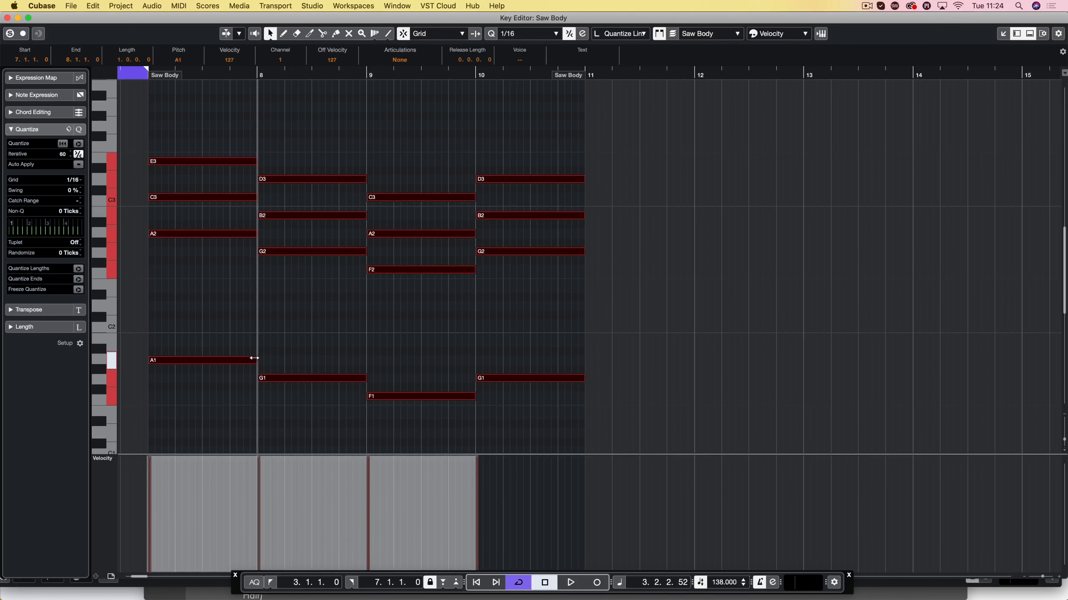
{"action": "left_click", "coordinate": [255, 329]}
{"action": "key", "text": "space"}
{"action": "key", "text": "space"}
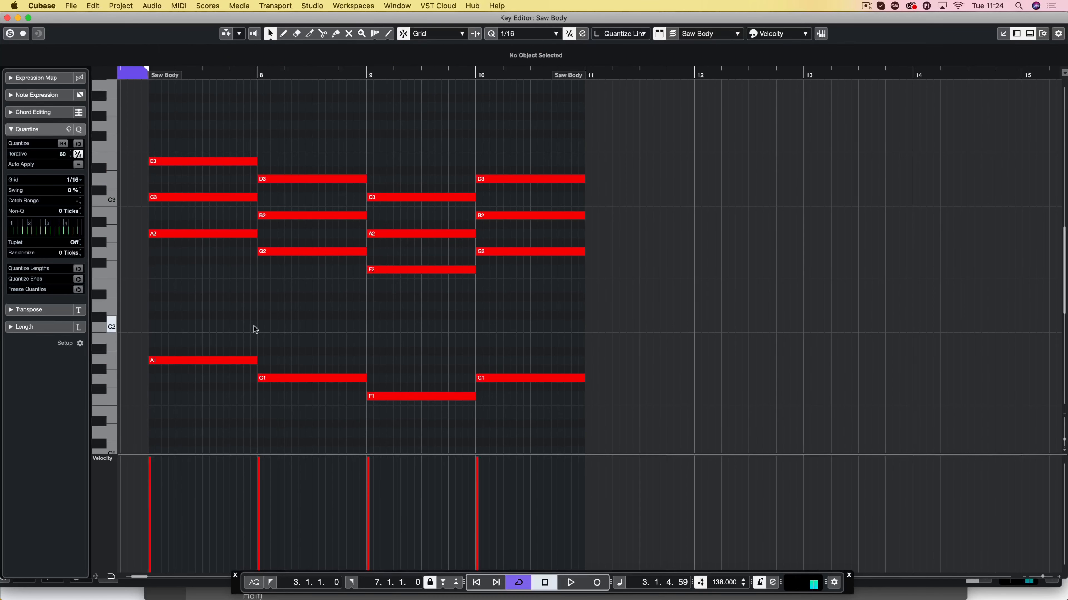
Step: Set the loop range to the event from bar 7 to bar 11 and play back the sustained chords
{"action": "key", "text": "p"}
{"action": "key", "text": "space"}
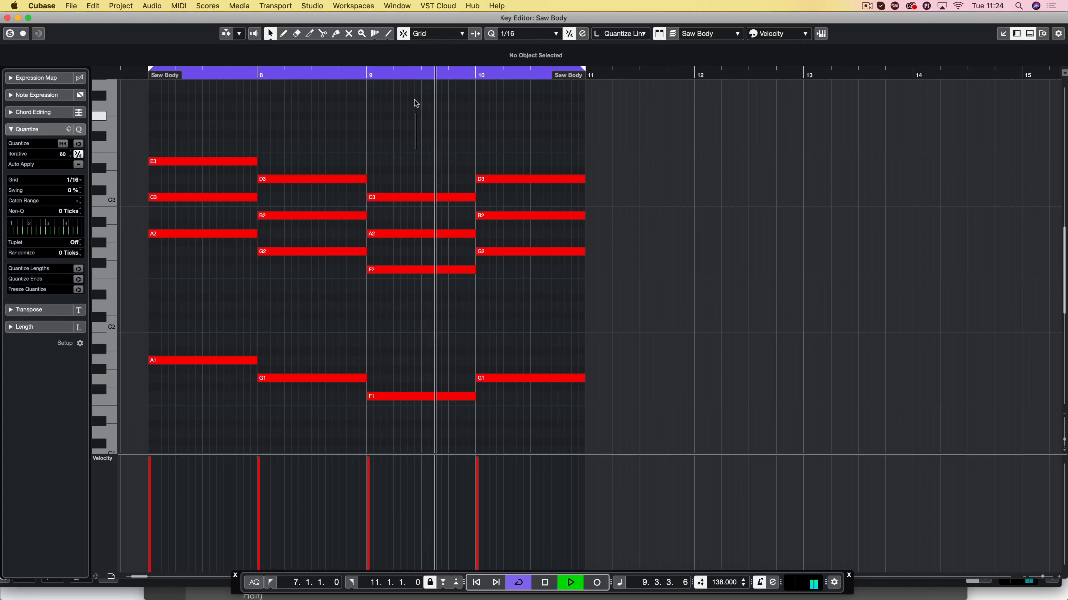
{"action": "scroll", "coordinate": [434, 216], "scroll_direction": "up", "scroll_amount": 5}
{"action": "scroll", "coordinate": [428, 222], "scroll_direction": "down", "scroll_amount": 3}
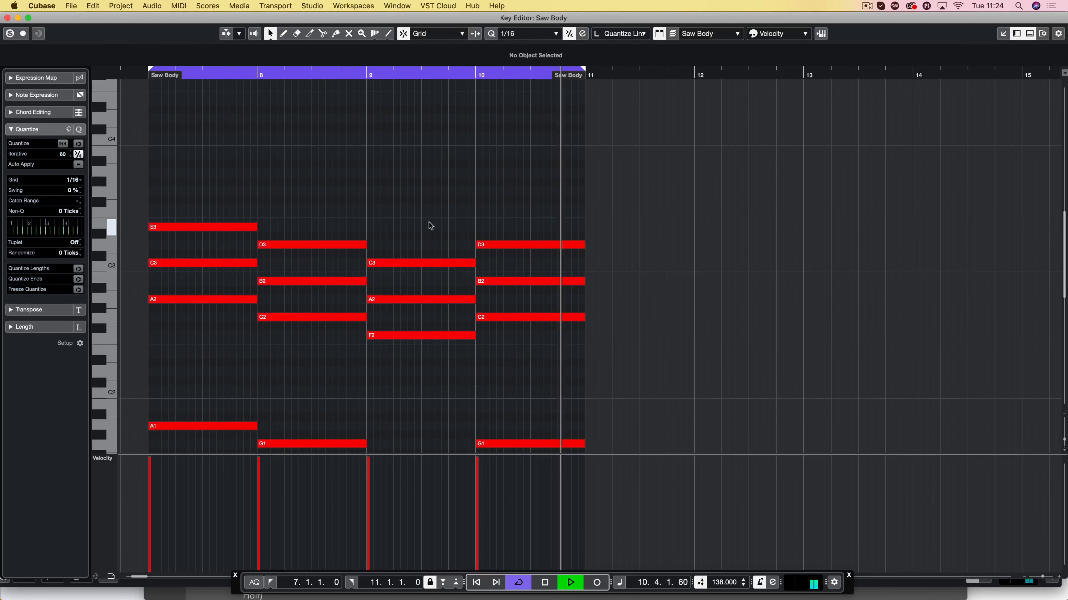
{"action": "key", "text": "space"}
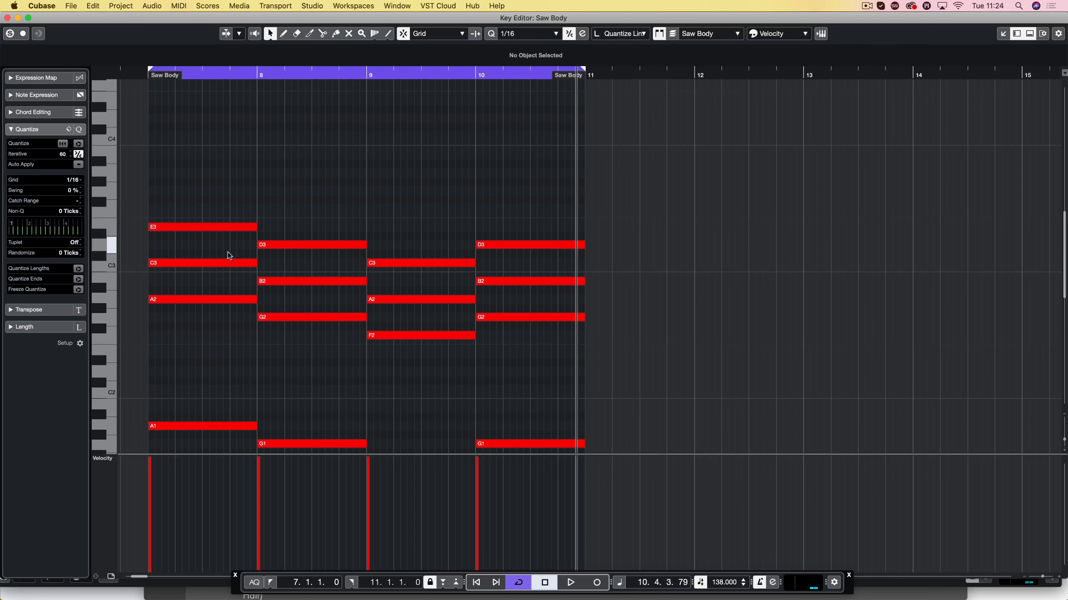
Step: Raise the middle chord notes an octave to C4, B3, A3 and B3, play the chords, and close the Key Editor
{"action": "left_click", "coordinate": [231, 263]}
{"action": "left_click", "coordinate": [306, 281], "text": "shift"}
{"action": "left_click", "coordinate": [416, 299], "text": "shift"}
{"action": "left_click", "coordinate": [516, 282], "text": "shift"}
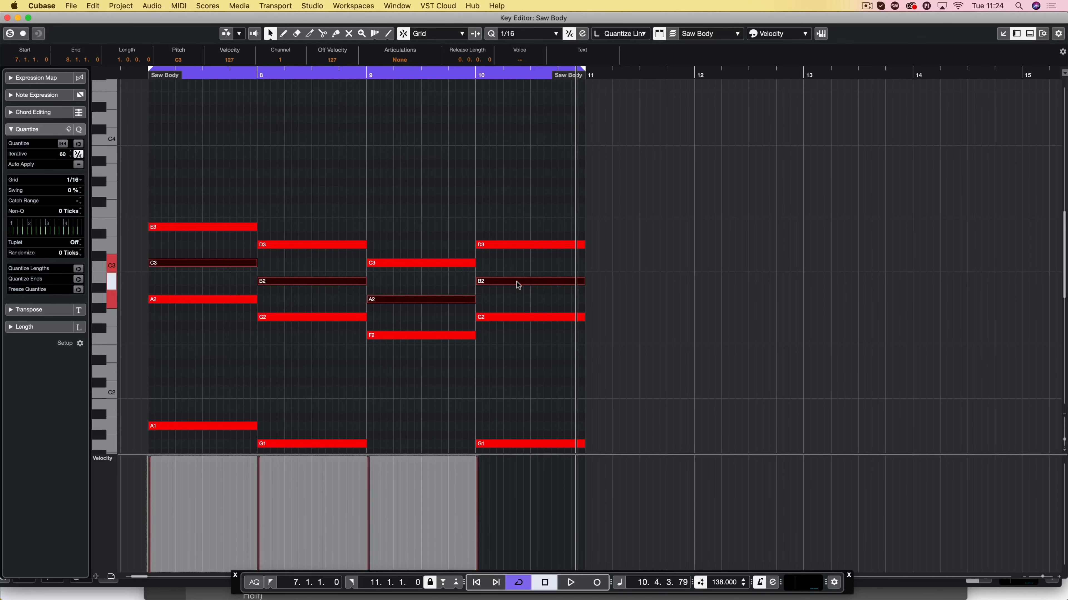
{"action": "key", "text": "shift+Up"}
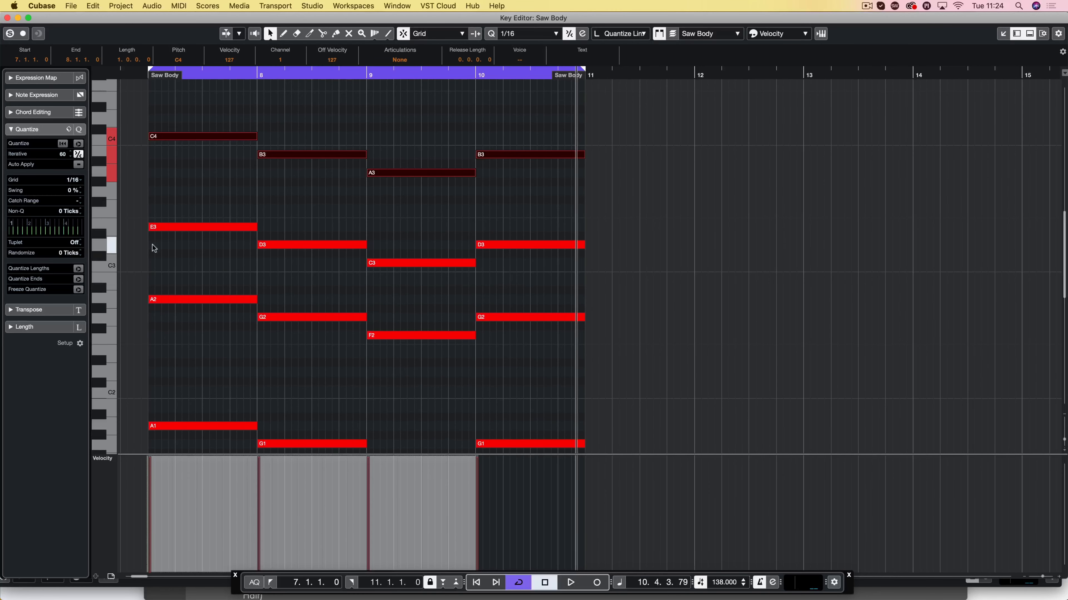
{"action": "key", "text": "space"}
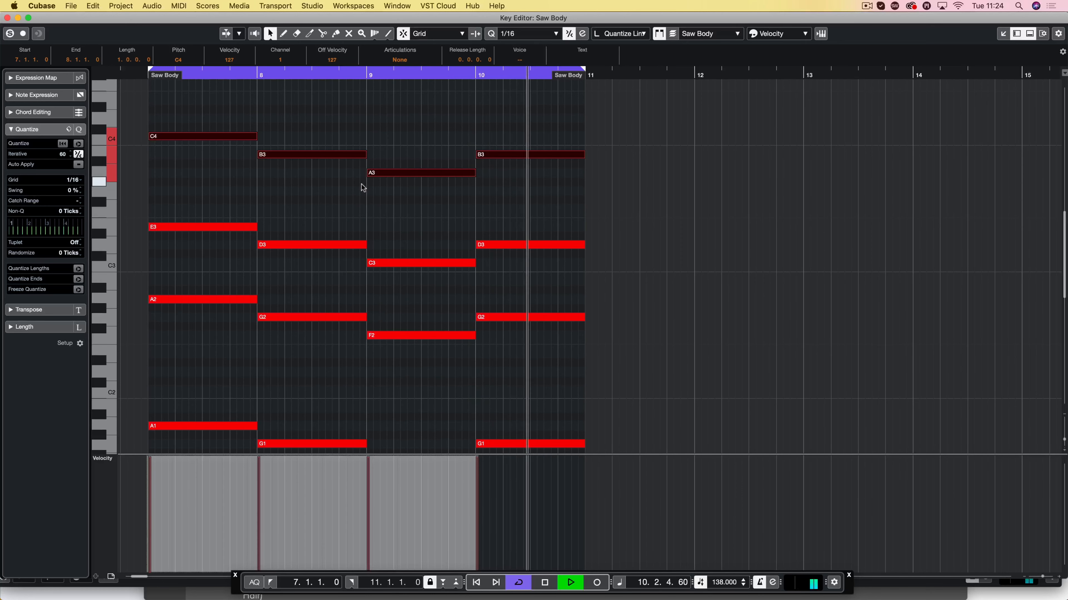
{"action": "key", "text": "Return"}
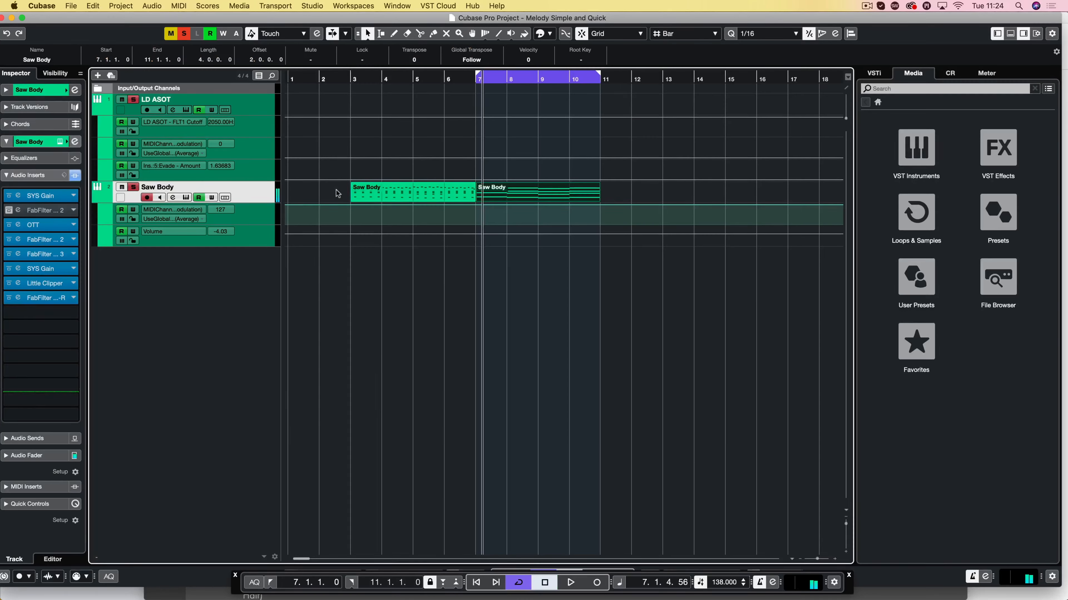
Step: Examine the notes of the original Saw Body event at bar 3, and return to the sustained event at bar 7
{"action": "double_click", "coordinate": [376, 191]}
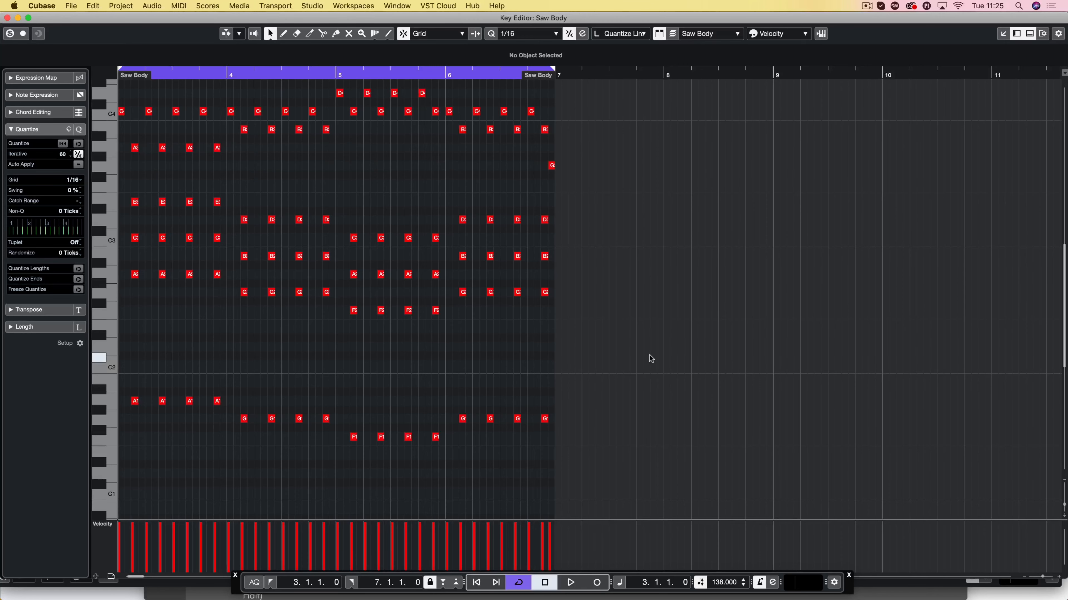
{"action": "key", "text": "Return"}
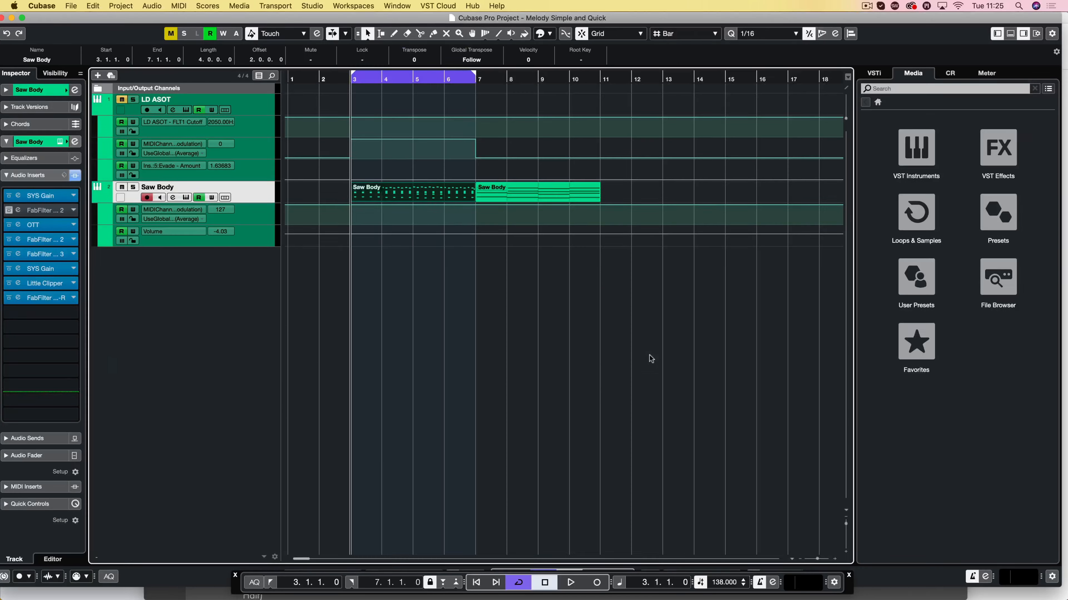
{"action": "left_click", "coordinate": [578, 198]}
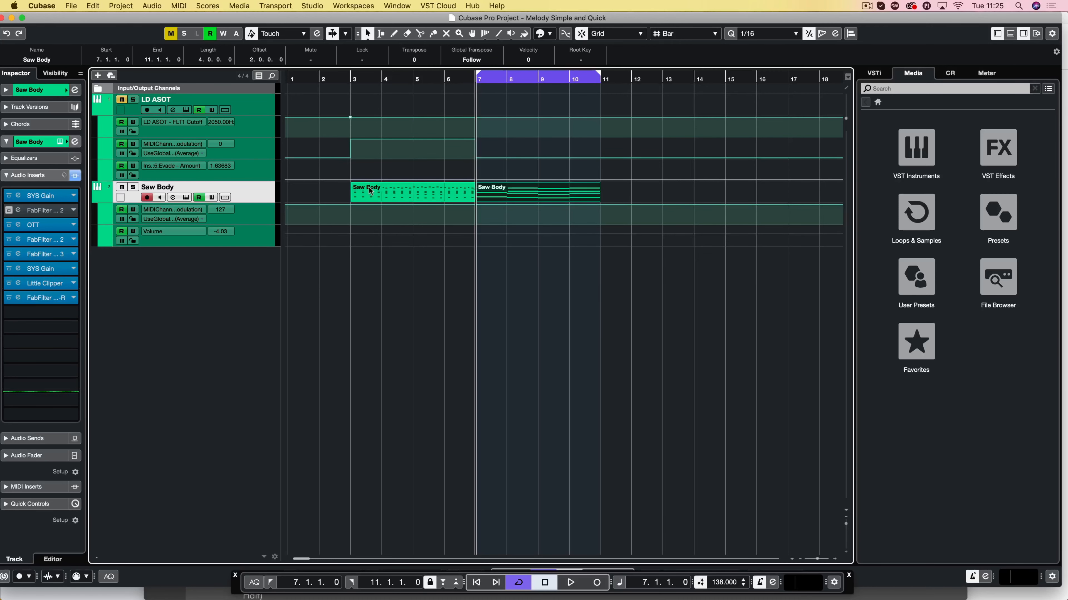
Step: Duplicate the Saw Body track, keeping only the bar 7 sustained event on the copy and only the bar 3 event on the original
{"action": "right_click", "coordinate": [248, 191]}
{"action": "left_click", "coordinate": [289, 224]}
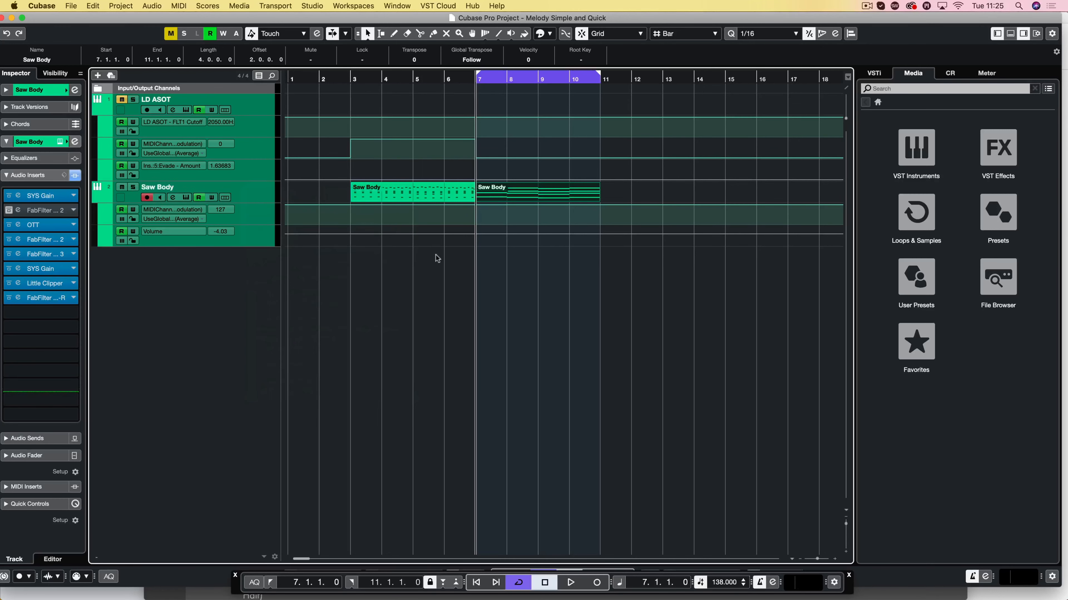
{"action": "left_click", "coordinate": [387, 258]}
{"action": "key", "text": "Delete"}
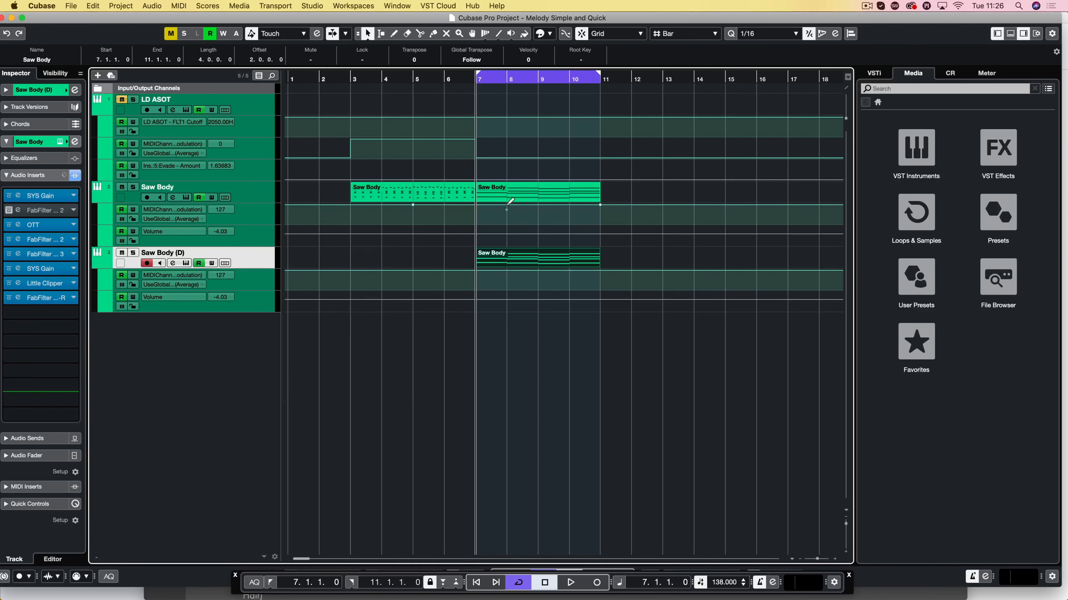
{"action": "left_click", "coordinate": [507, 197]}
{"action": "key", "text": "Delete"}
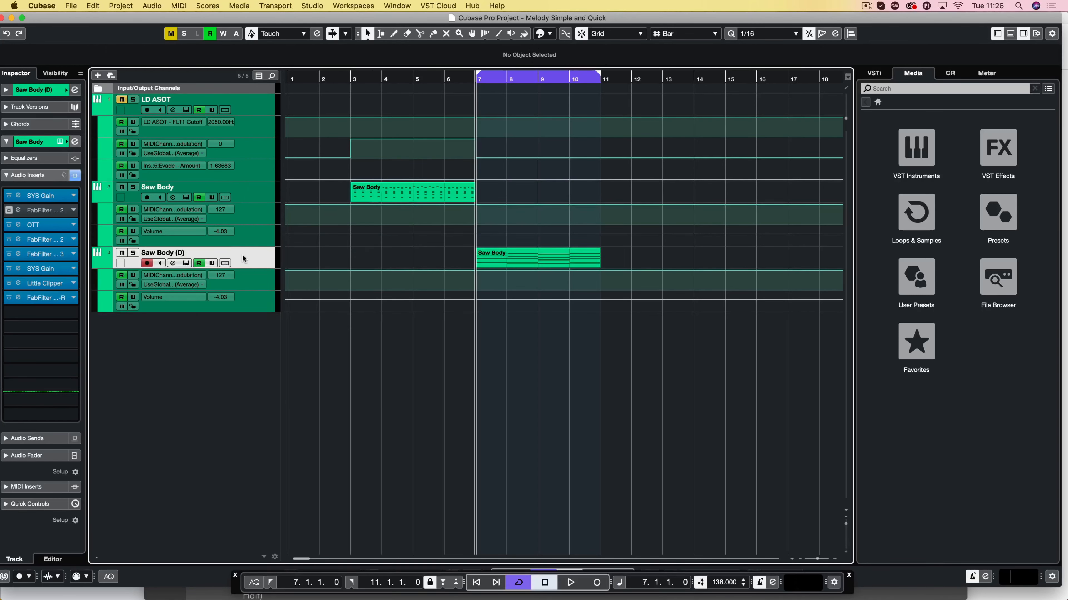
Step: Rename the duplicated Saw Body track as PADS
{"action": "double_click", "coordinate": [162, 253]}
{"action": "type", "text": "PADS"}
{"action": "key", "text": "Return"}
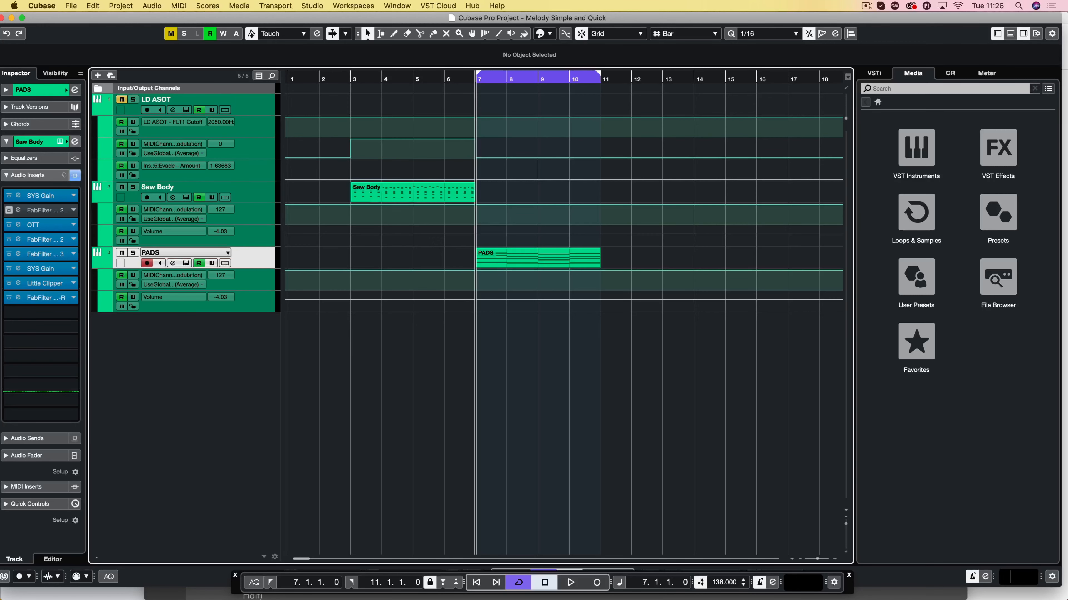
Step: Open the PADS track's Rapid instrument and browse the Trance Essence bank to its pad presets
{"action": "left_click", "coordinate": [74, 141]}
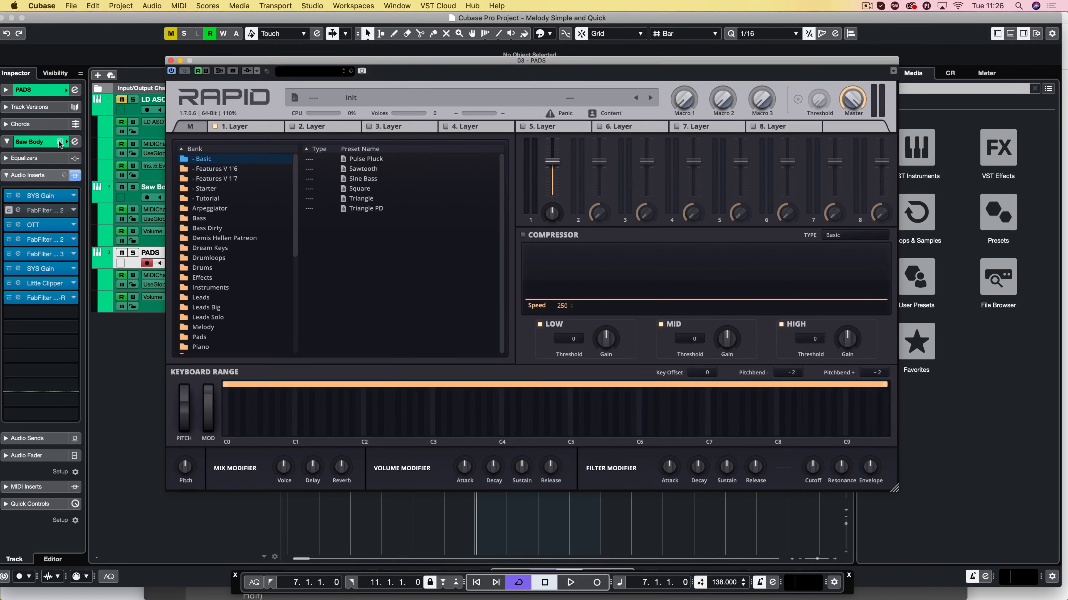
{"action": "scroll", "coordinate": [223, 258], "scroll_direction": "down", "scroll_amount": 10}
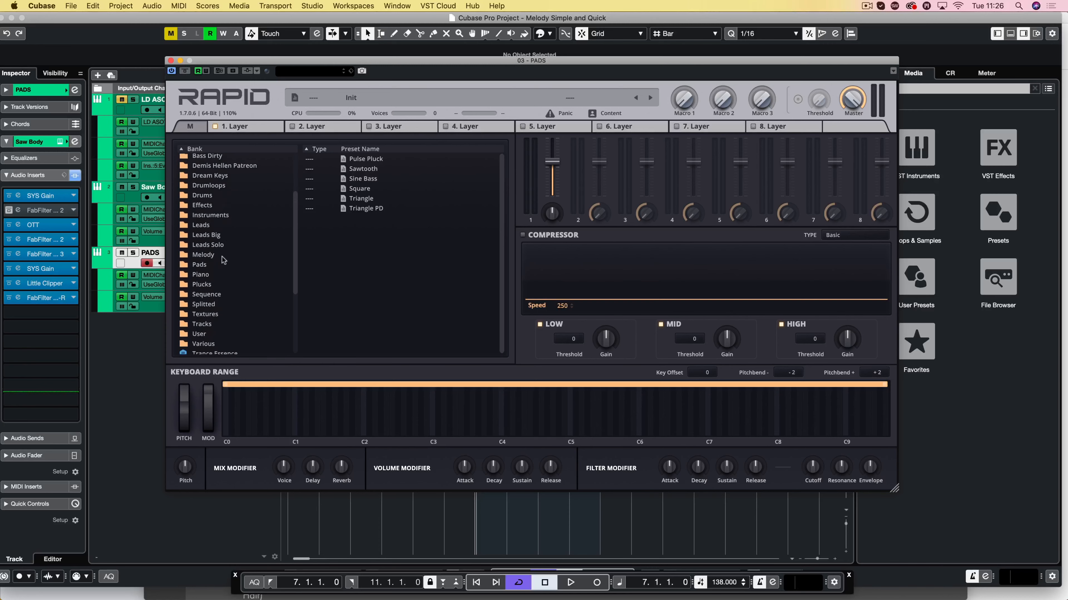
{"action": "left_click", "coordinate": [224, 250]}
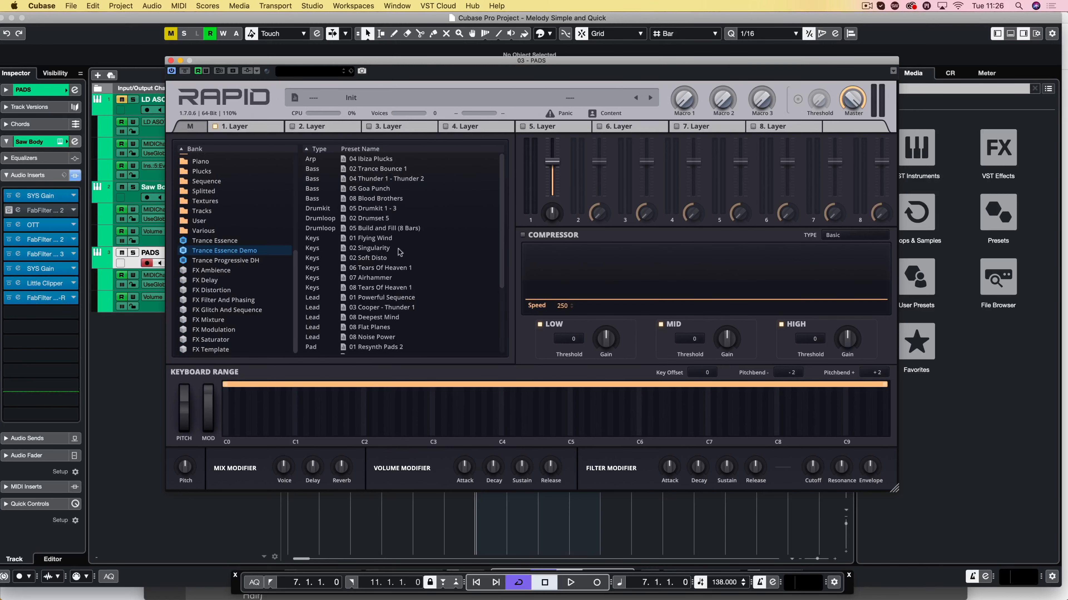
{"action": "left_click", "coordinate": [223, 240]}
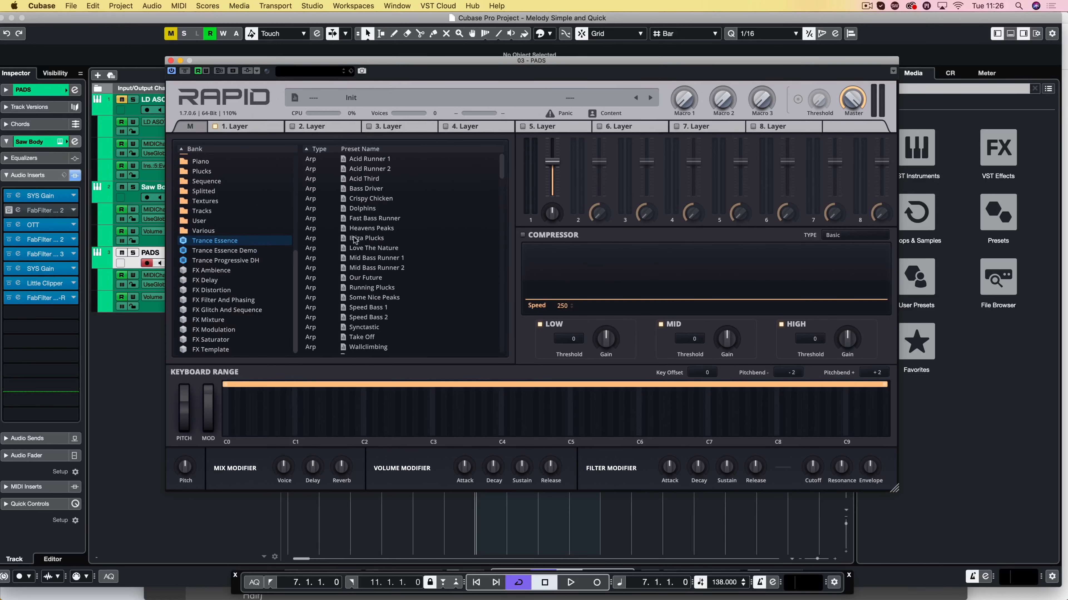
{"action": "scroll", "coordinate": [410, 241], "scroll_direction": "down", "scroll_amount": 5}
{"action": "scroll", "coordinate": [358, 222], "scroll_direction": "down", "scroll_amount": 10}
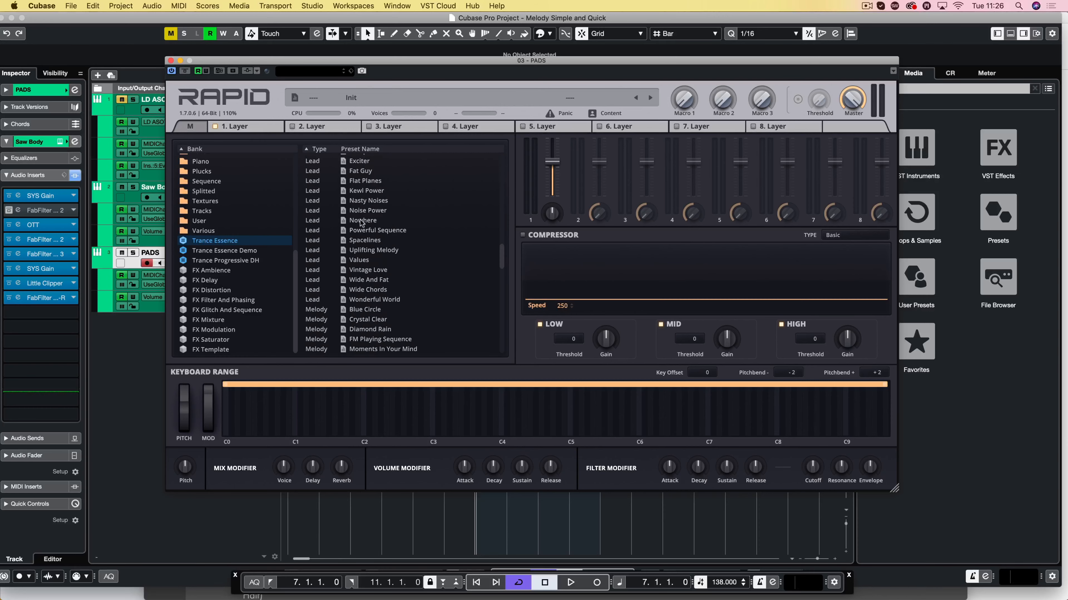
{"action": "scroll", "coordinate": [361, 223], "scroll_direction": "up", "scroll_amount": 5}
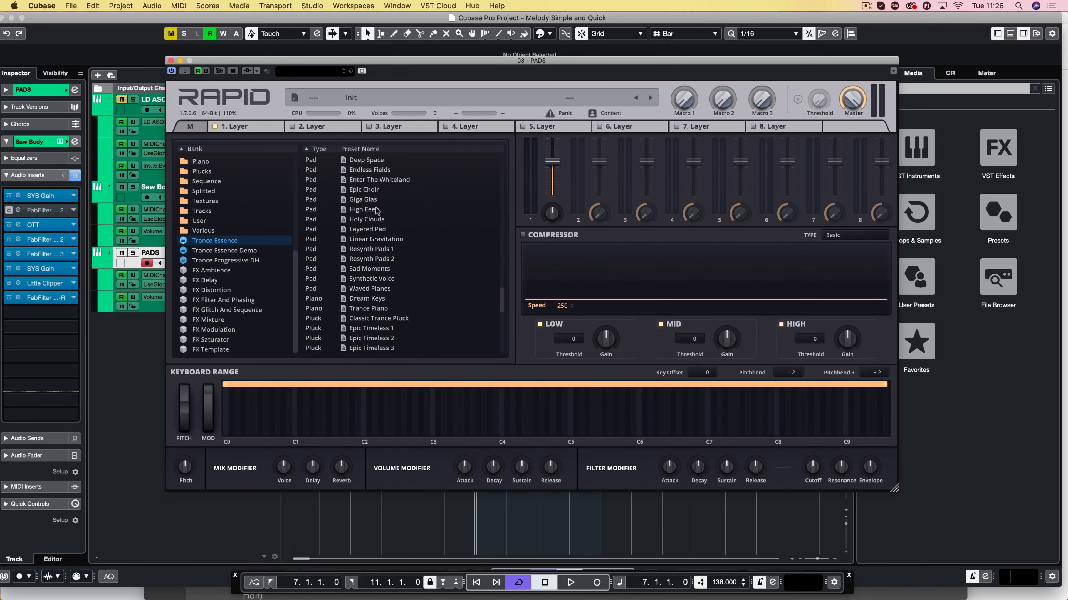
Step: Load the Epic Choir pad preset and audition it with the sustained chords
{"action": "double_click", "coordinate": [369, 191]}
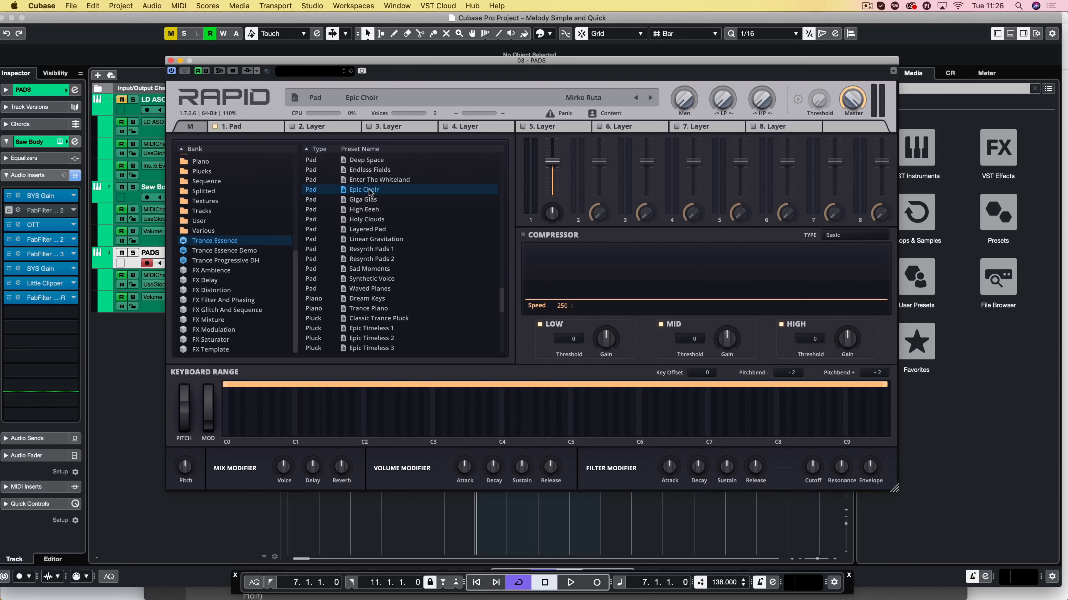
{"action": "key", "text": "space"}
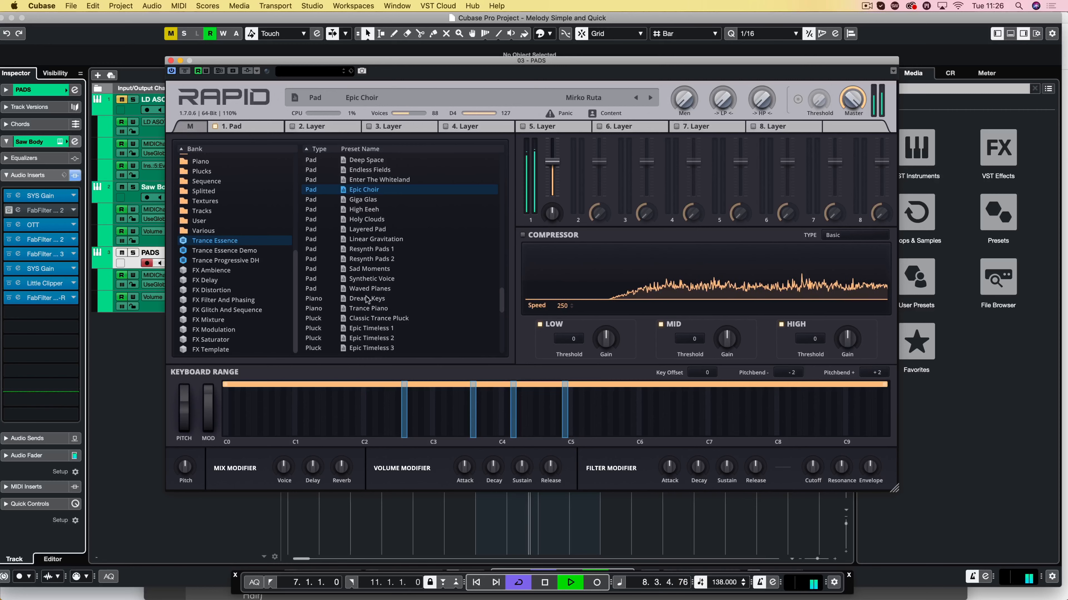
{"action": "key", "text": "space"}
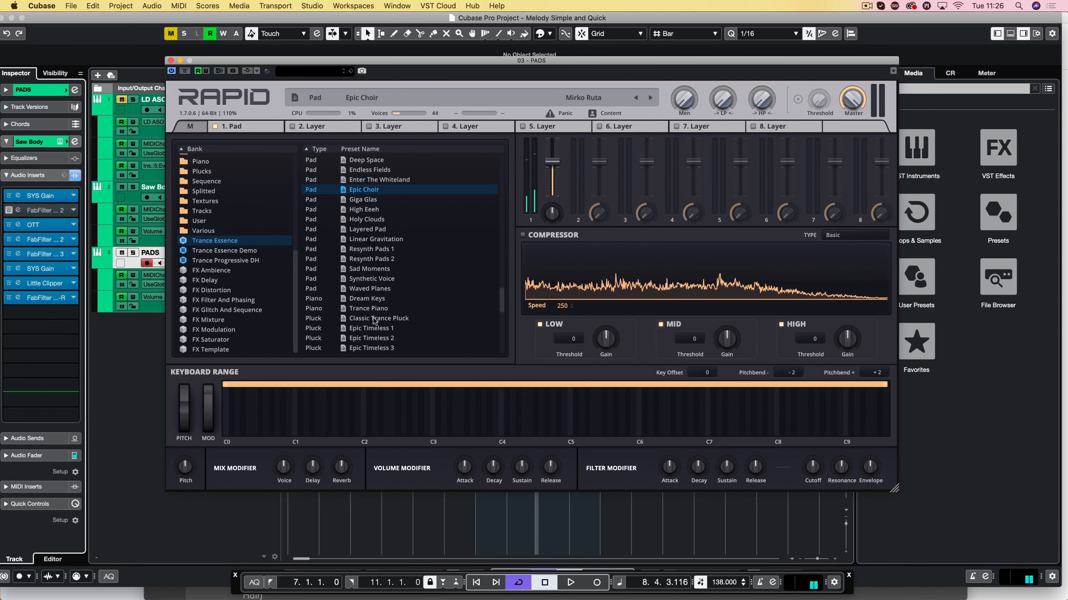
Step: Load the Layered Pad preset, play the chords with it, and close the instrument window
{"action": "left_click", "coordinate": [365, 230]}
{"action": "key", "text": "space"}
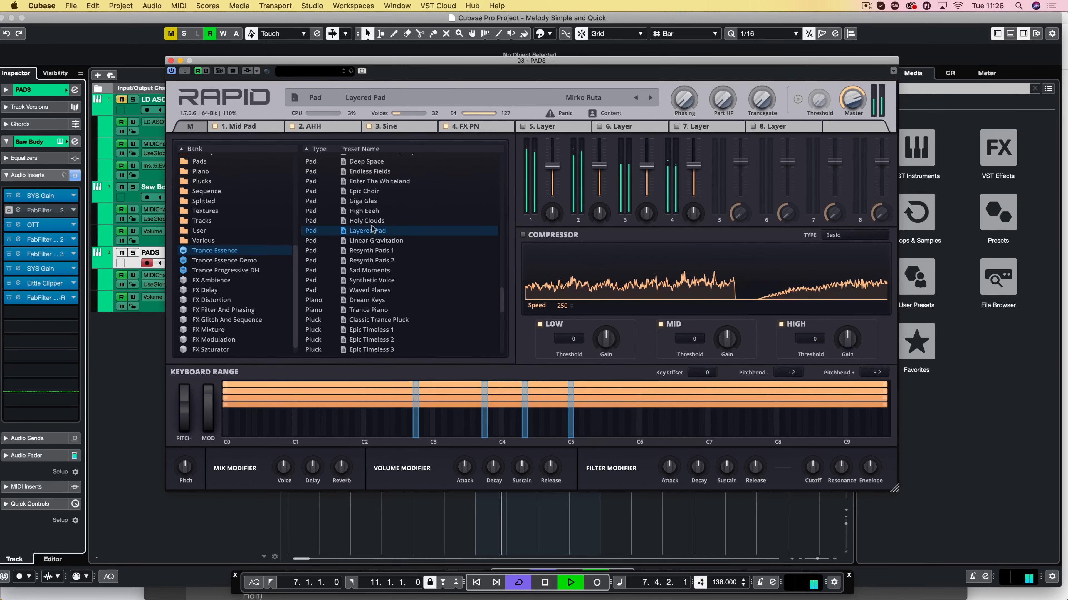
{"action": "key", "text": "space"}
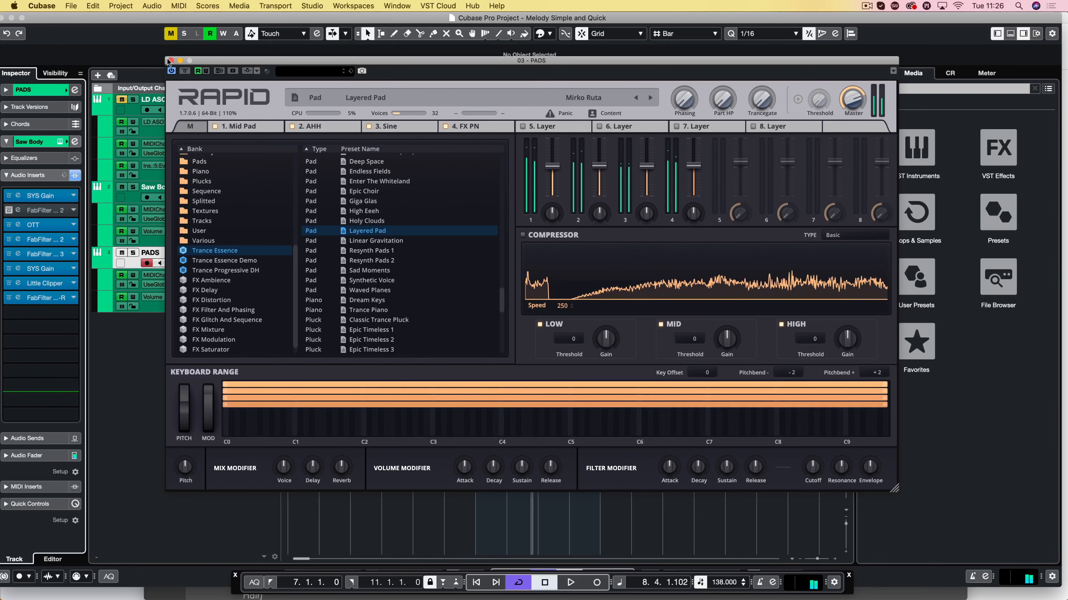
{"action": "left_click", "coordinate": [170, 60]}
{"action": "key", "text": "KP_1"}
{"action": "left_click", "coordinate": [61, 142]}
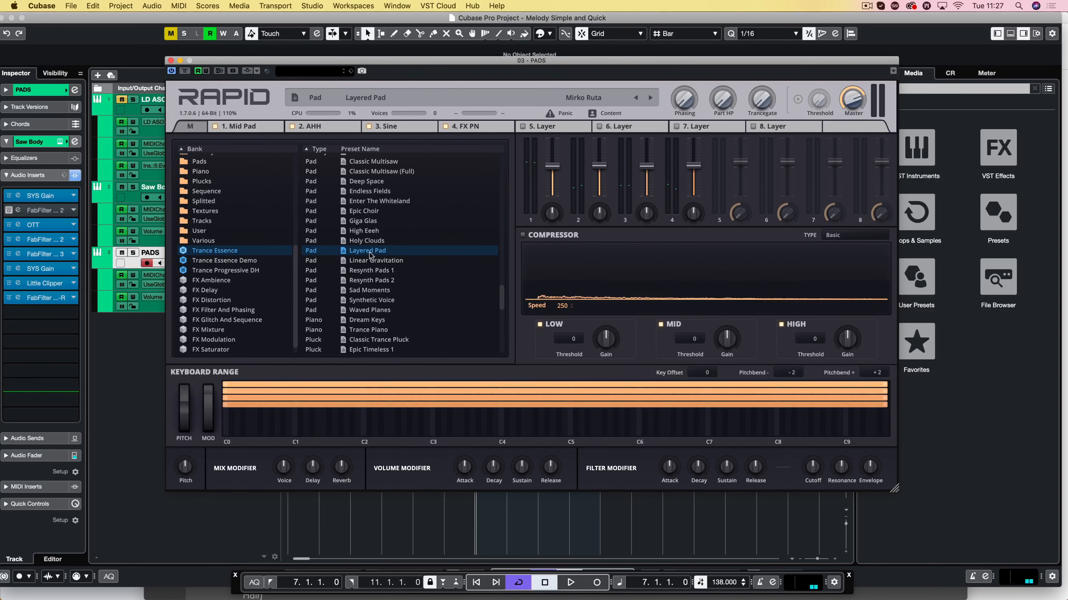
{"action": "key", "text": "super+w"}
Step: Duplicate the PADS bass notes an octave lower at A0, G0, F0 and G0, and play back the result
{"action": "key", "text": "space"}
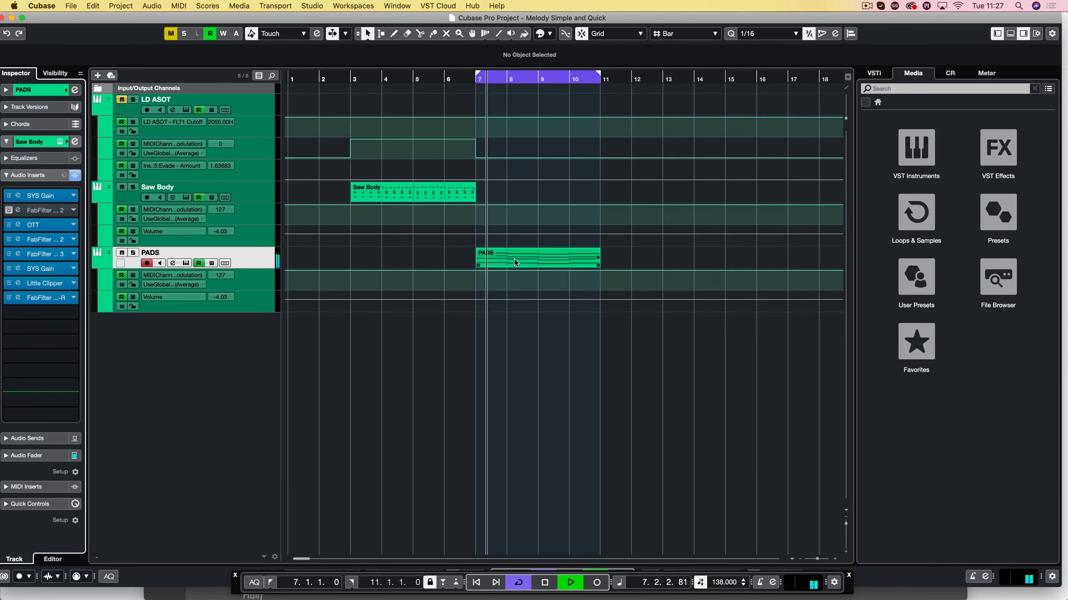
{"action": "double_click", "coordinate": [516, 262]}
{"action": "left_click_drag", "start_coordinate": [571, 358], "coordinate": [121, 480]}
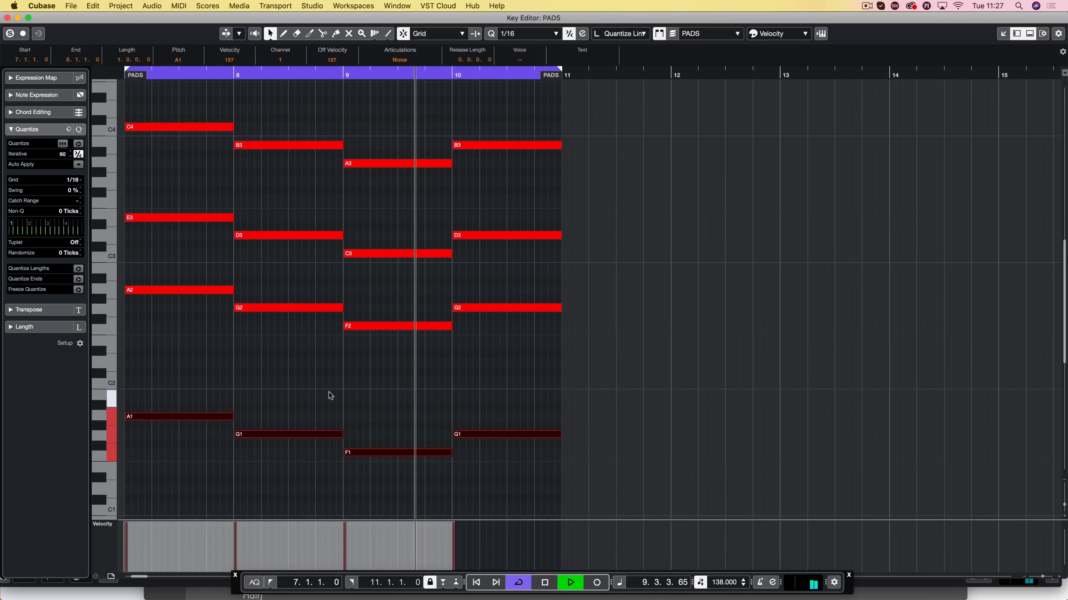
{"action": "key", "text": "space"}
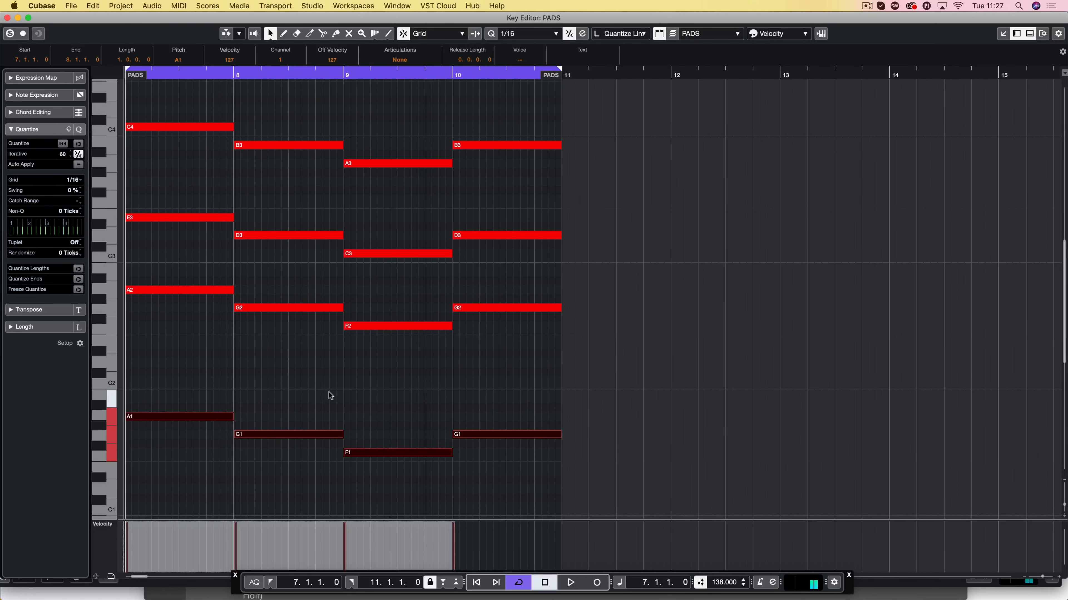
{"action": "key", "text": "shift+Down"}
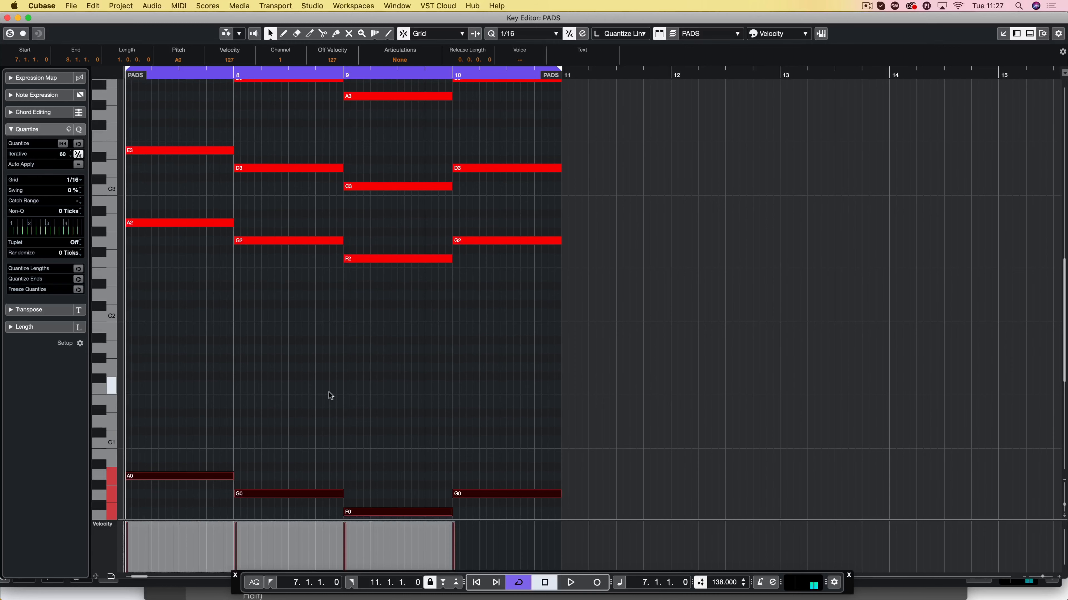
{"action": "key", "text": "super+v"}
{"action": "left_click_drag", "start_coordinate": [195, 437], "coordinate": [516, 518]}
{"action": "key", "text": "space"}
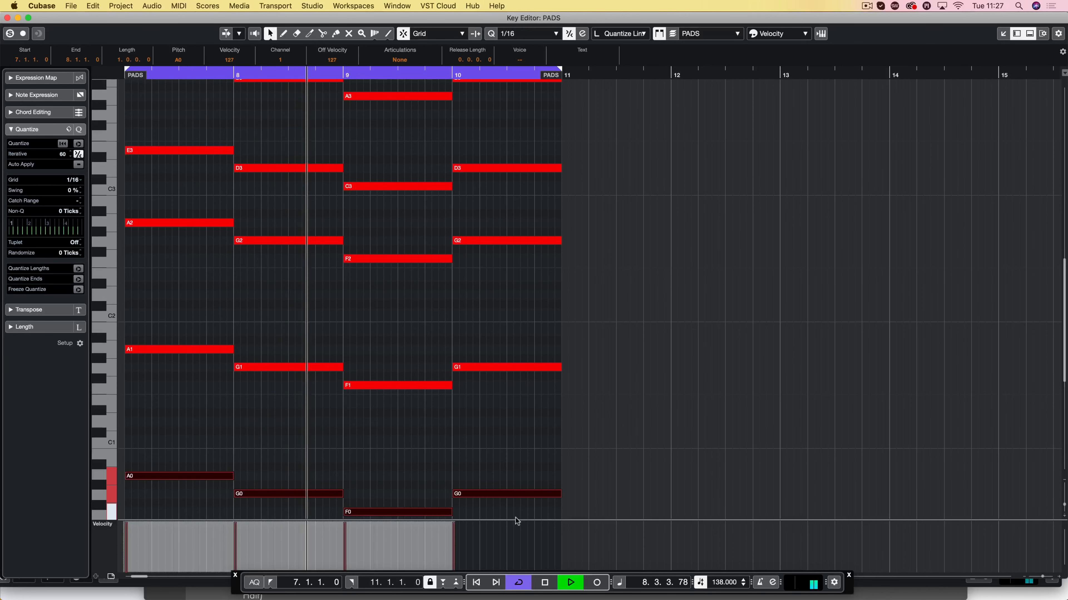
Step: Close the Key Editor and duplicate the Saw Body event so the copy starts at bar 7 above the pads
{"action": "key", "text": "Return"}
{"action": "scroll", "coordinate": [516, 186], "scroll_direction": "right", "scroll_amount": 2}
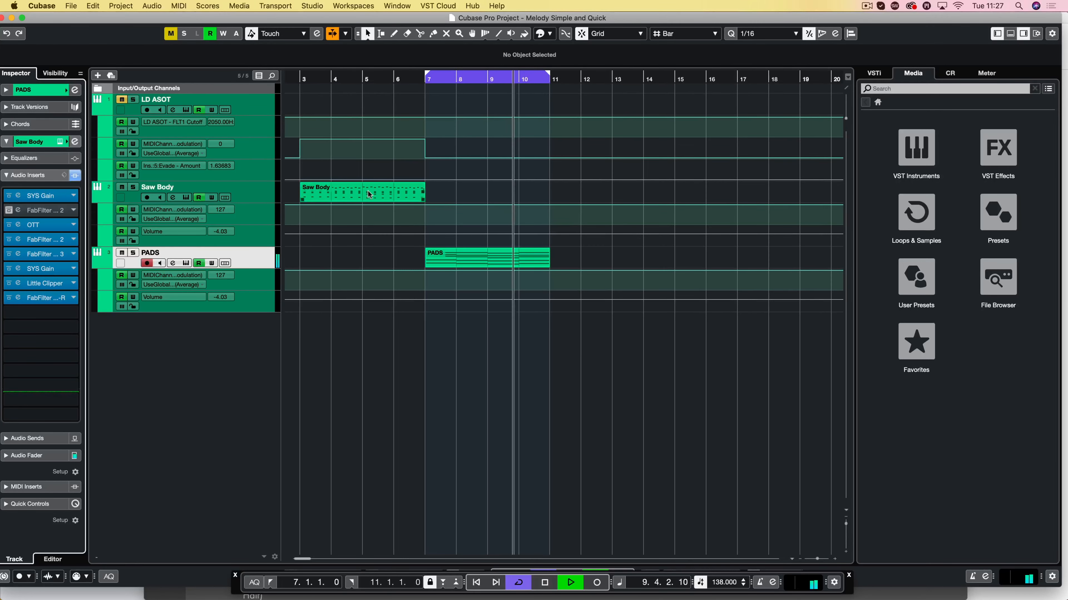
{"action": "left_click", "coordinate": [305, 195]}
{"action": "key", "text": "super+d"}
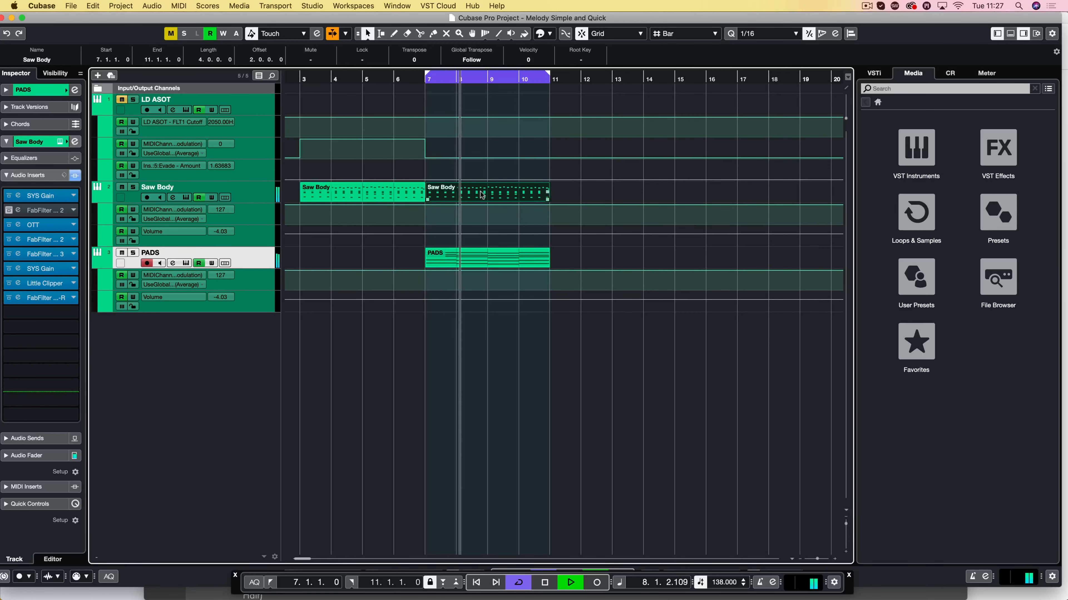
Step: Delete the chord and bass notes from the new Saw Body event at bar 7, leaving only the top melody
{"action": "double_click", "coordinate": [492, 196]}
{"action": "left_click_drag", "start_coordinate": [576, 212], "coordinate": [128, 339]}
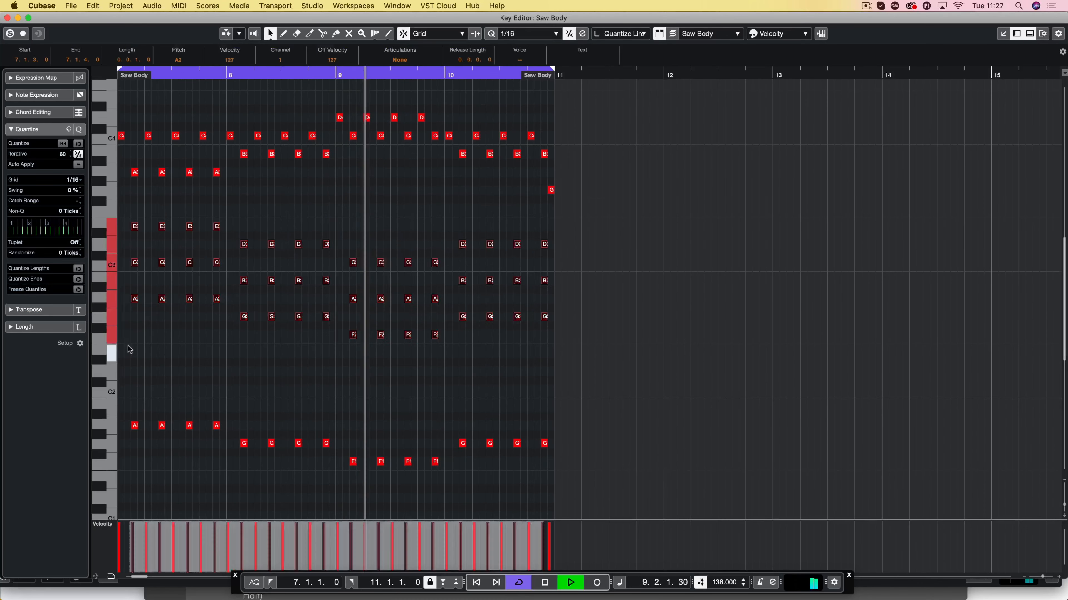
{"action": "key", "text": "Delete"}
{"action": "left_click_drag", "start_coordinate": [663, 367], "coordinate": [138, 499]}
{"action": "key", "text": "Delete"}
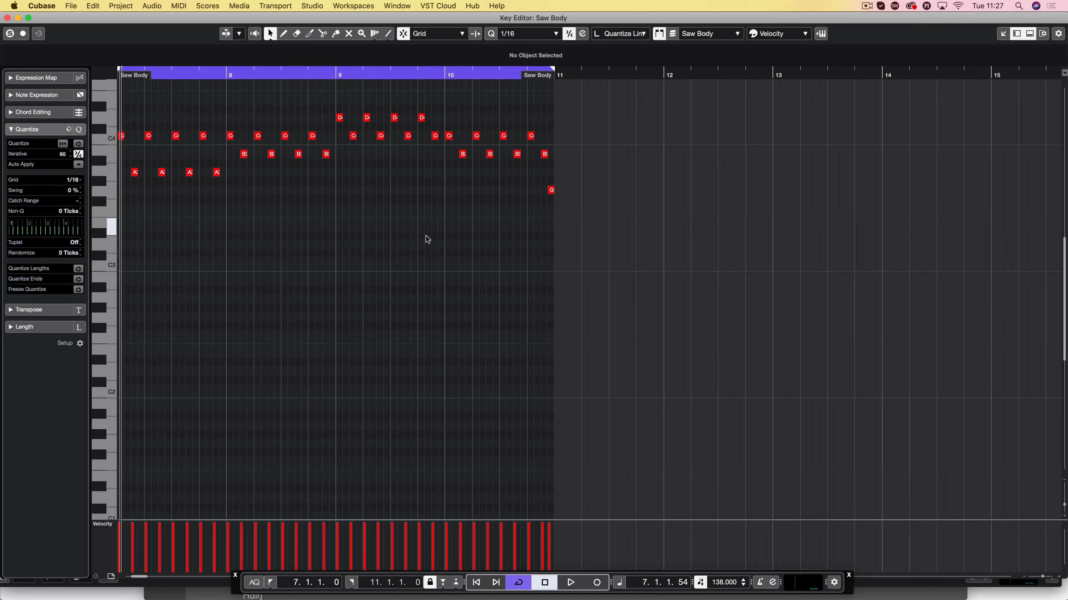
{"action": "left_click", "coordinate": [381, 136]}
{"action": "scroll", "coordinate": [382, 154], "scroll_direction": "up", "scroll_amount": 5}
{"action": "left_click", "coordinate": [383, 157]}
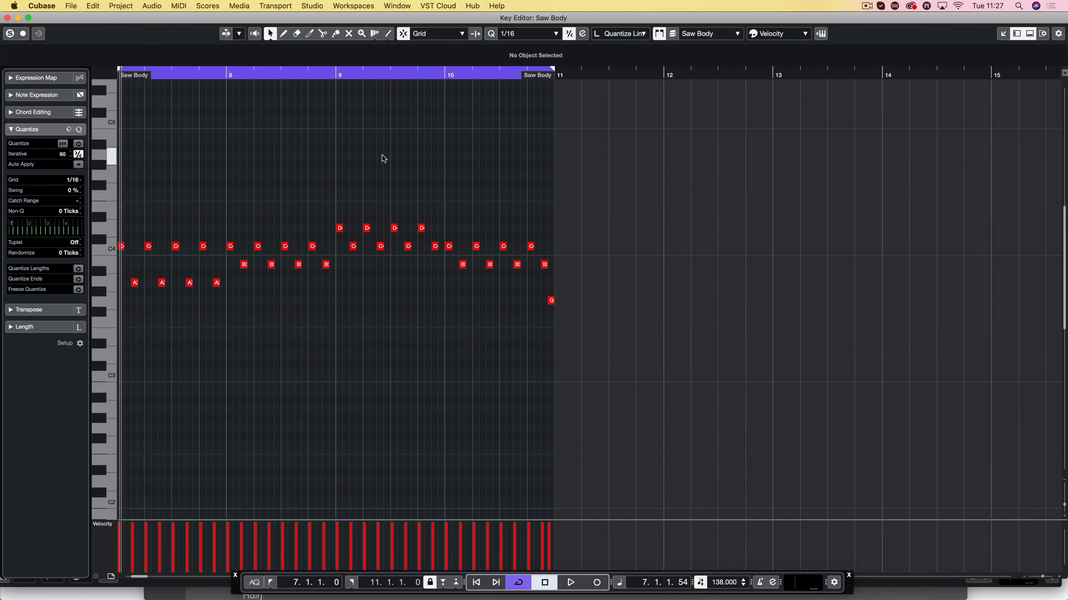